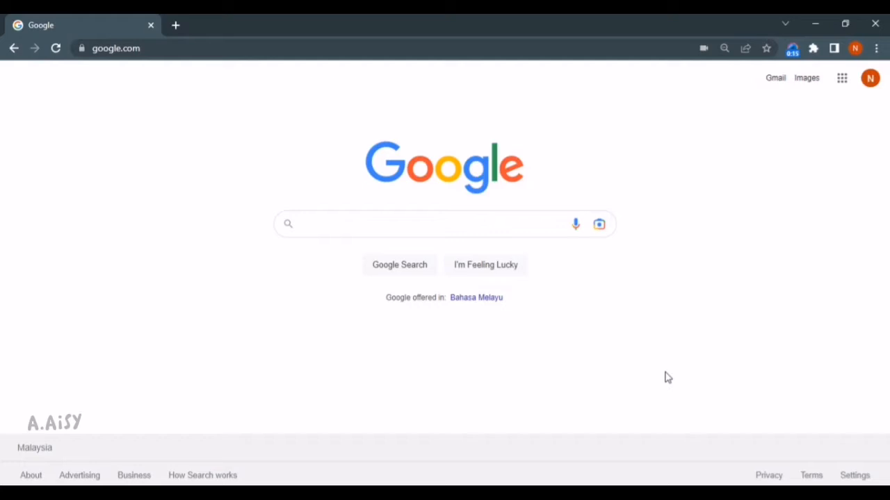
Search Google for 'padlet' and open the official Padlet website from the results
click(454, 224)
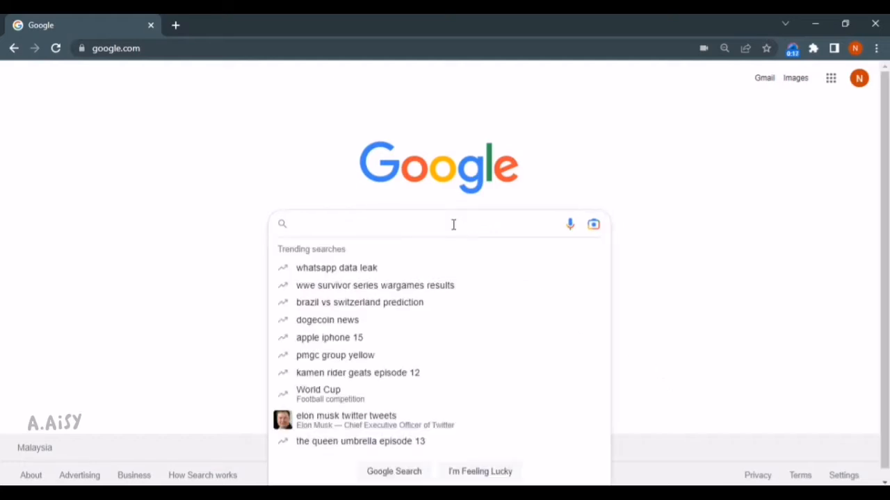
text(padlet)
key(Return)
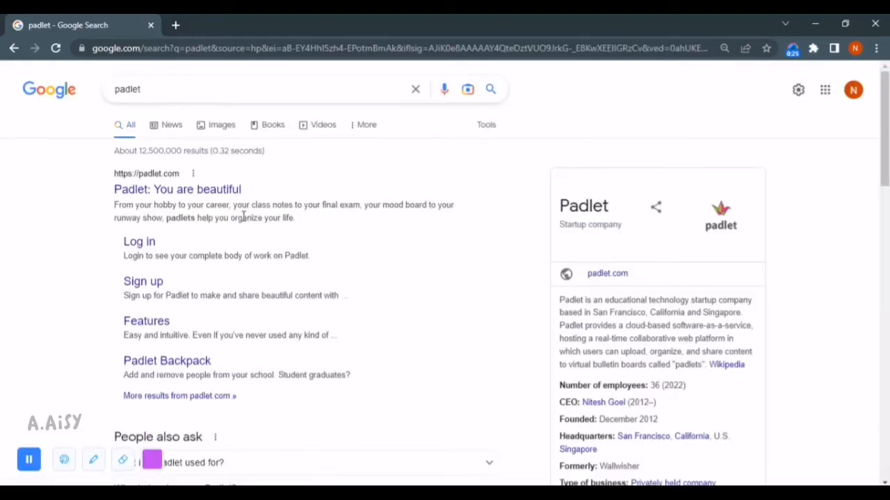
click(178, 196)
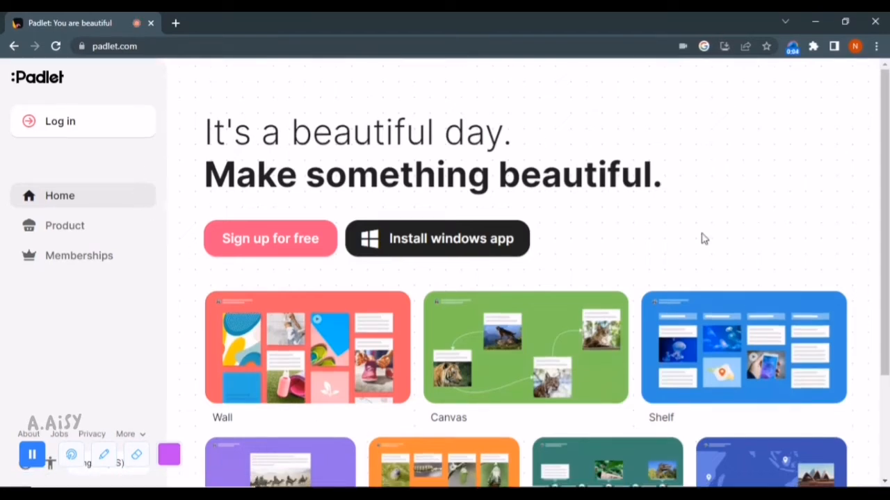
Sign up for a free Padlet account with a Google account
click(257, 238)
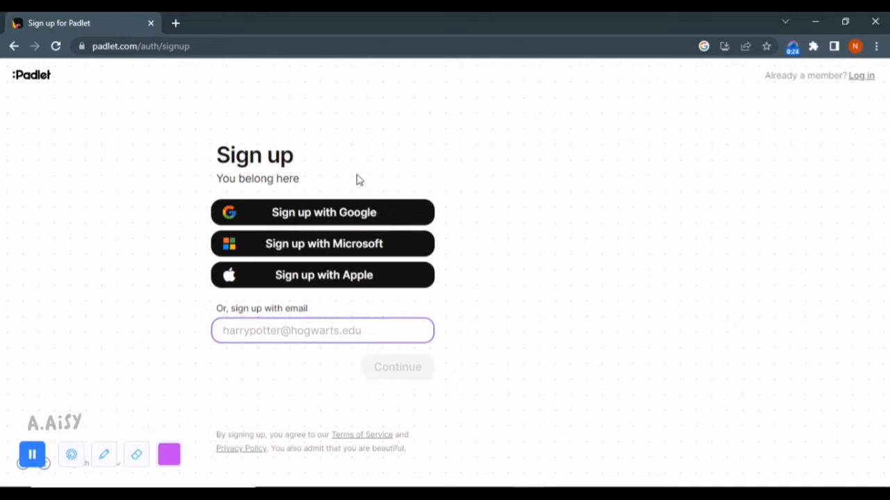
click(378, 213)
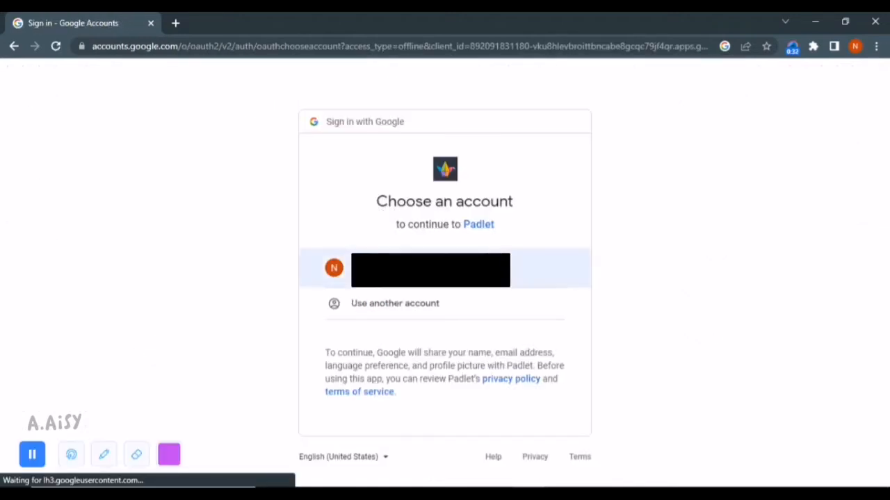
click(511, 276)
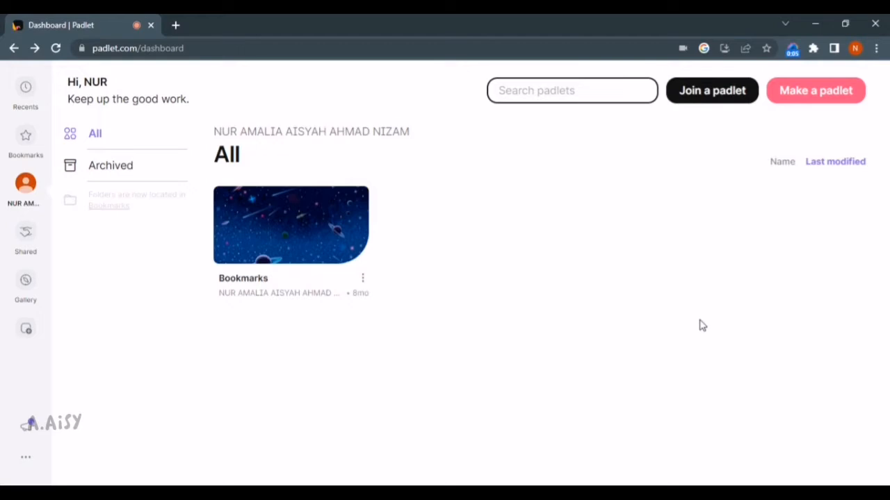
Create a new Wall-format padlet and start editing its title
click(826, 92)
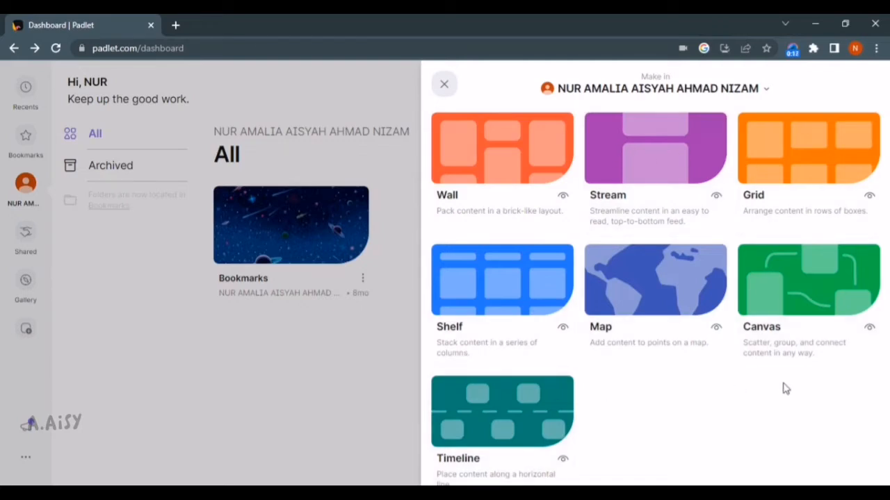
click(521, 170)
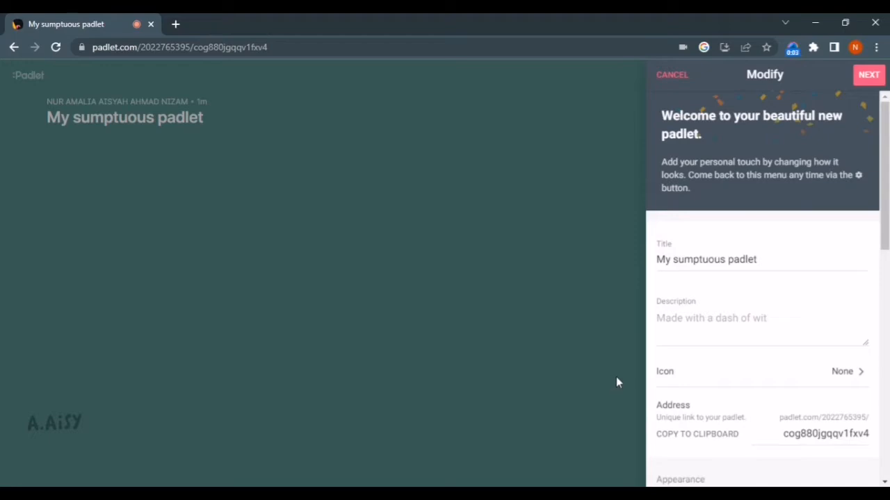
click(777, 263)
Retitle the board 'Tell me about yourself' and add the description 'Describe yourself'
drag(777, 260, 626, 271)
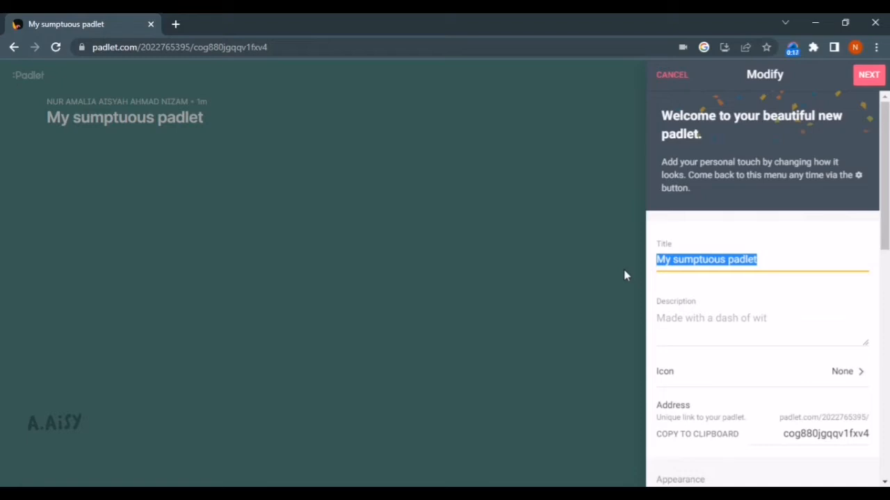
text(Te)
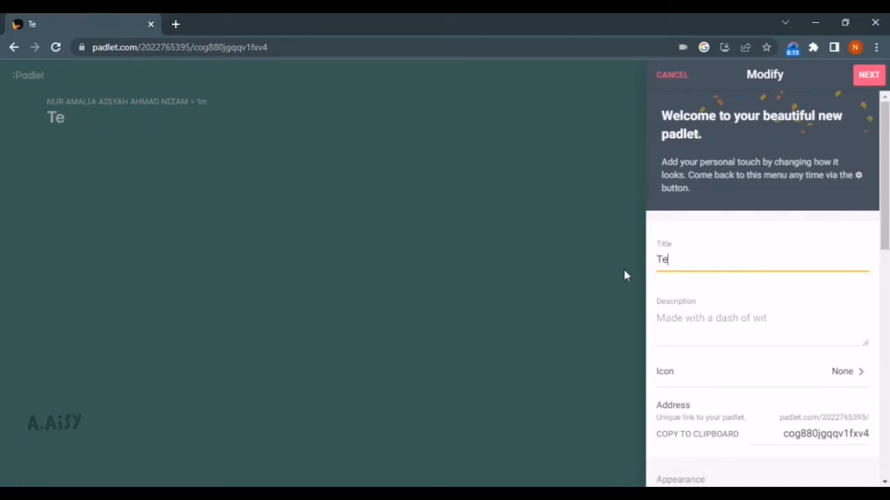
text(ll me)
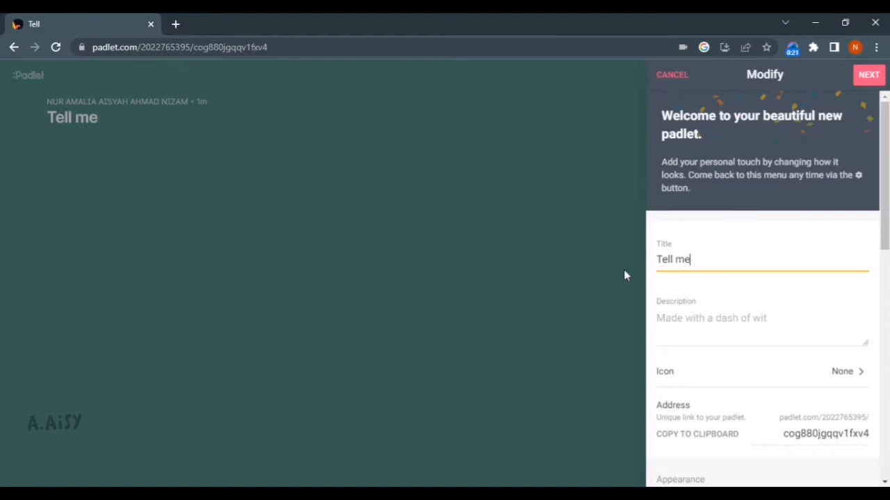
text( about)
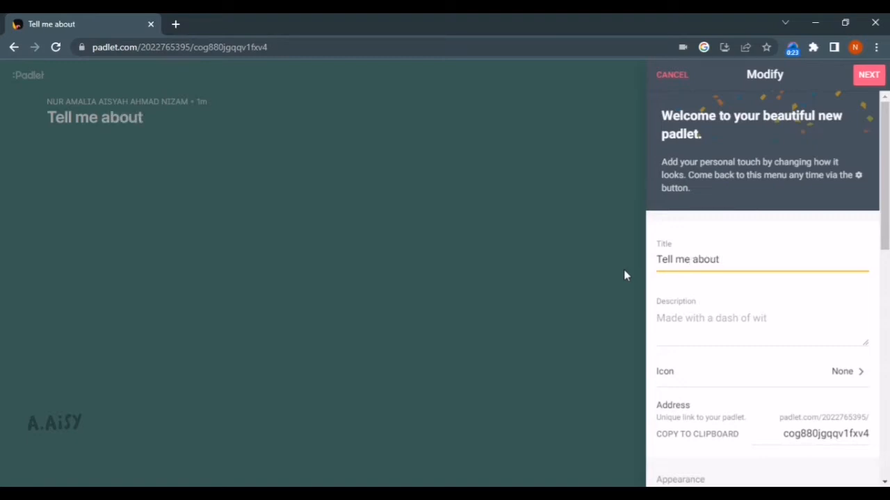
text( yourself)
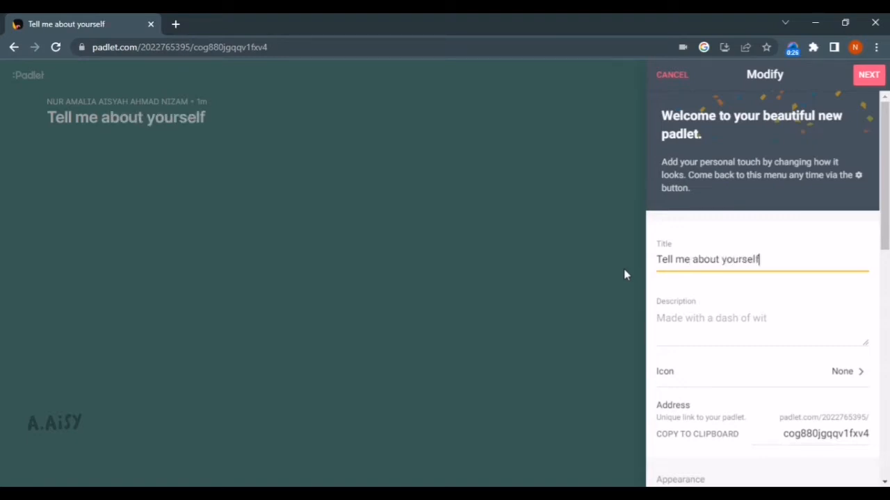
click(714, 316)
scroll(735, 309, down, 1)
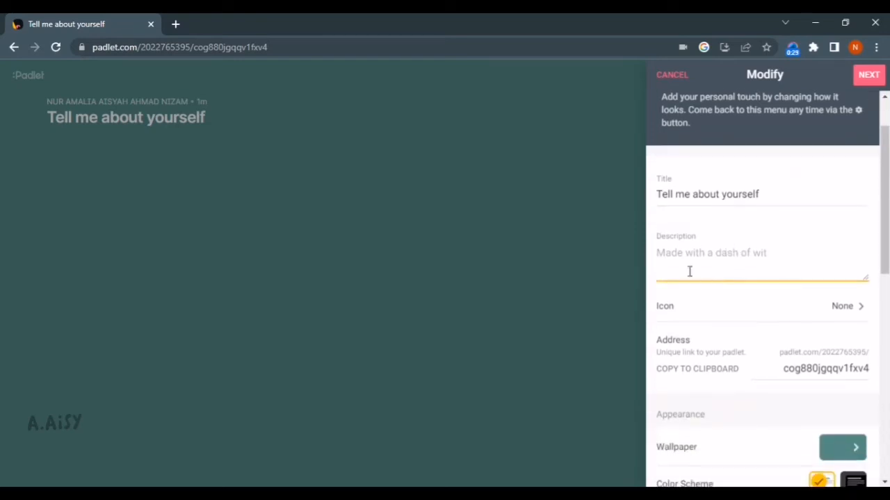
text(Describe yourself)
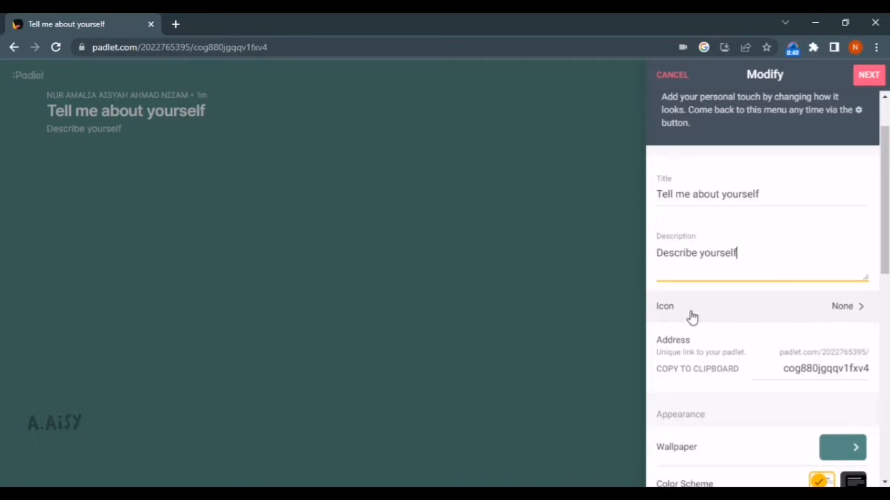
Set the board icon to the heart-eyes emoji
click(776, 313)
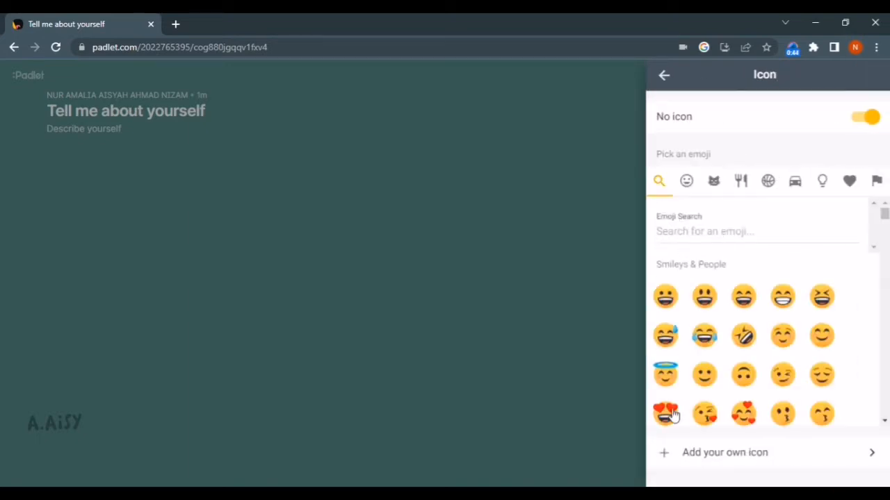
click(667, 415)
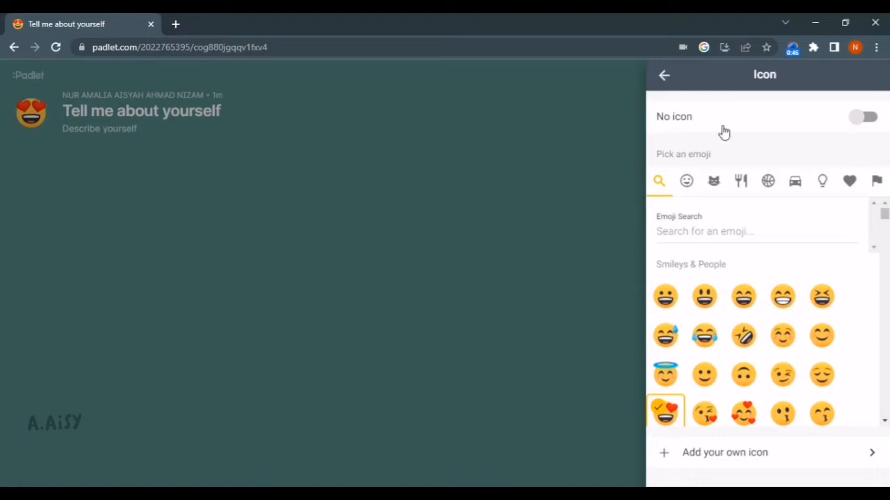
click(864, 119)
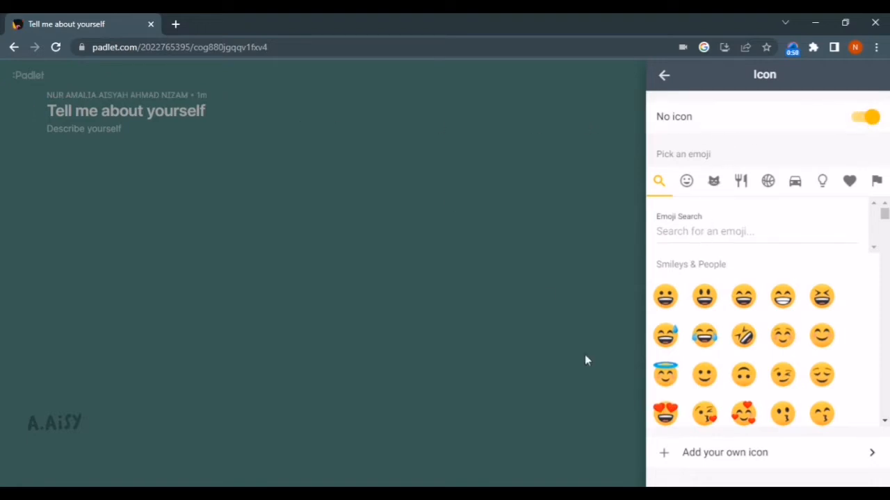
click(665, 416)
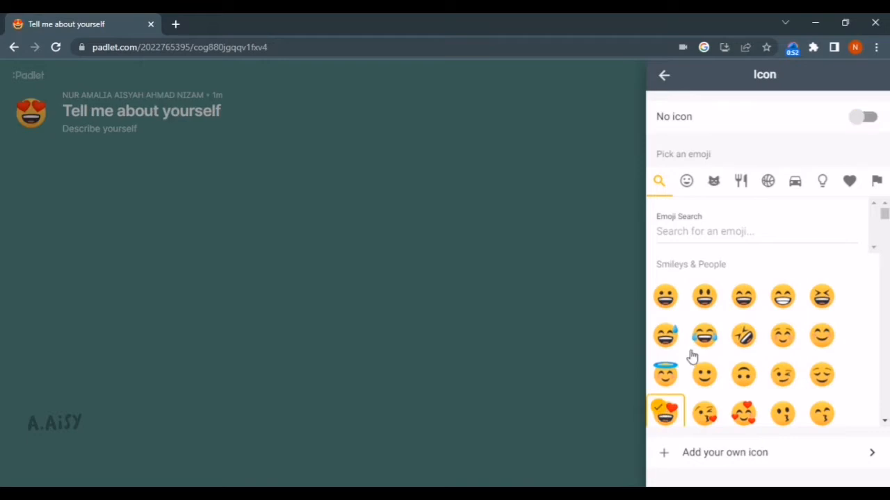
click(664, 78)
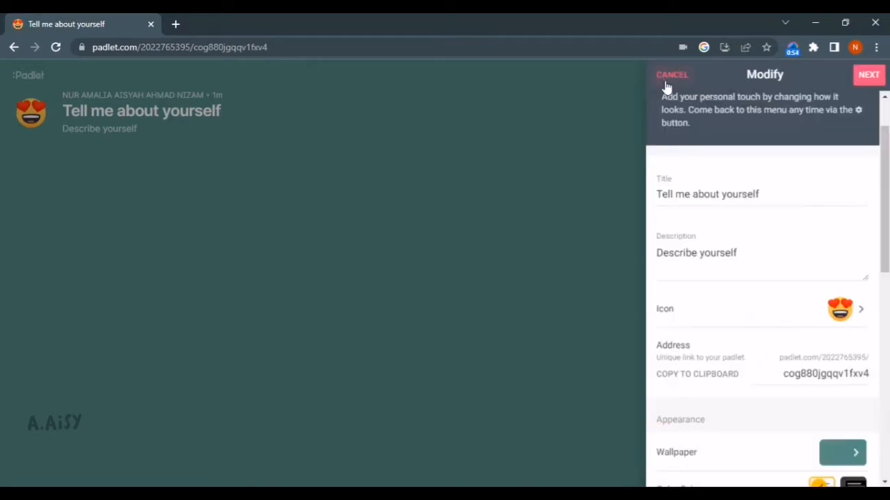
scroll(780, 305, down, 1)
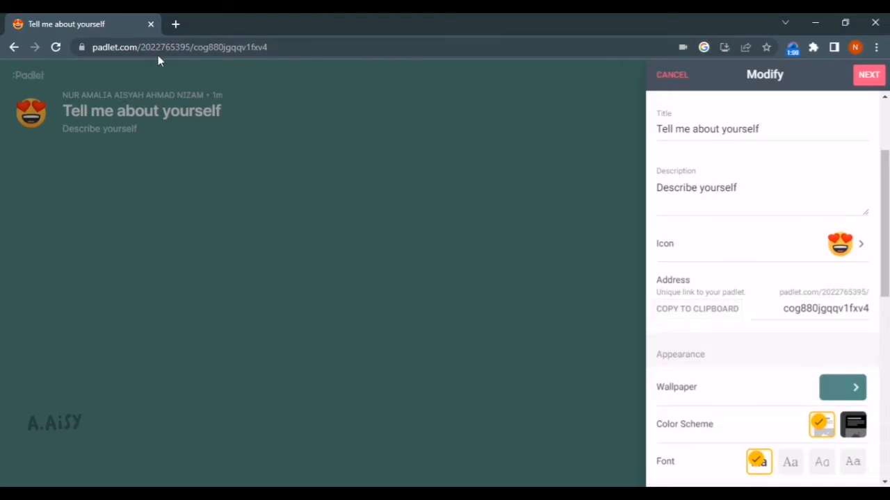
Apply the Denim texture from Textures and Patterns as the board wallpaper
scroll(803, 368, down, 2)
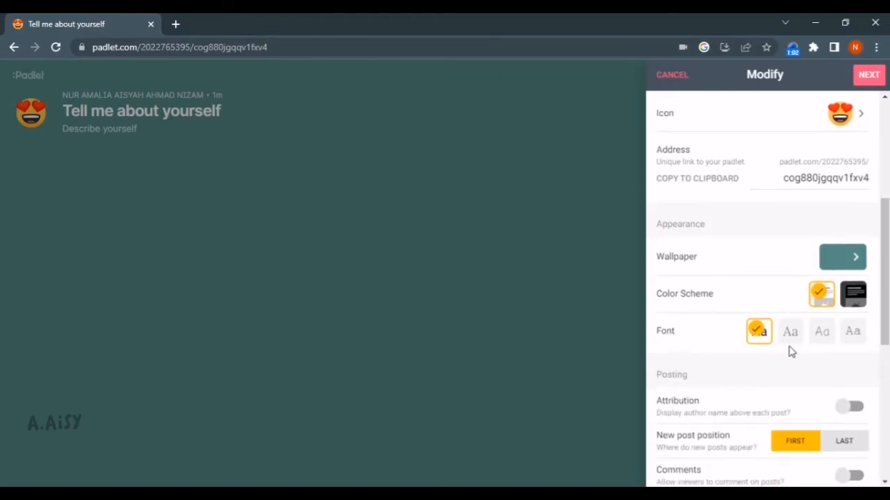
click(853, 269)
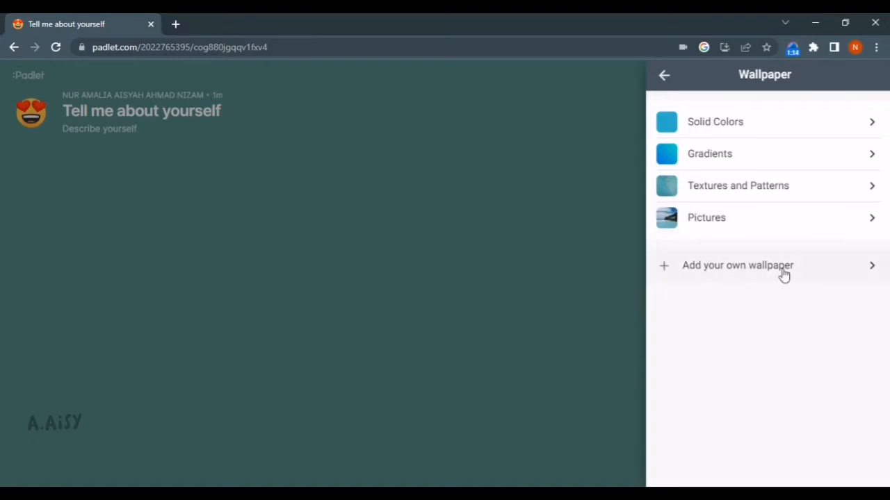
click(803, 194)
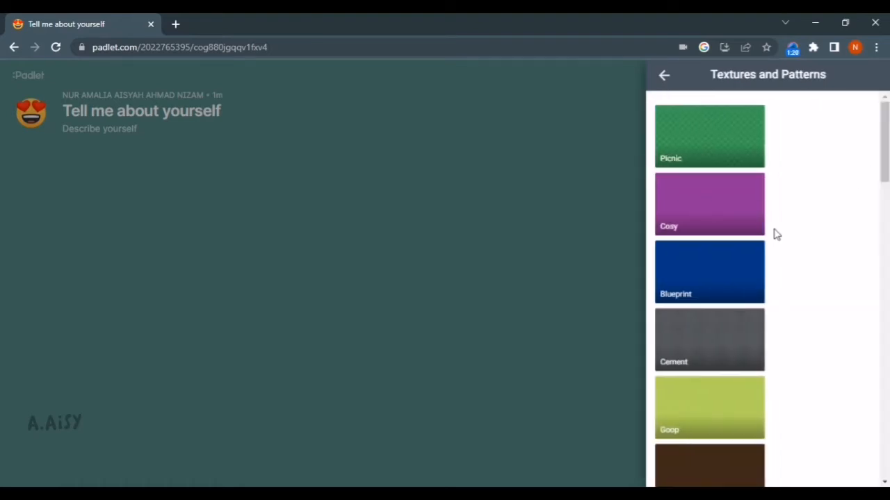
scroll(808, 166, down, 2)
scroll(795, 222, down, 6)
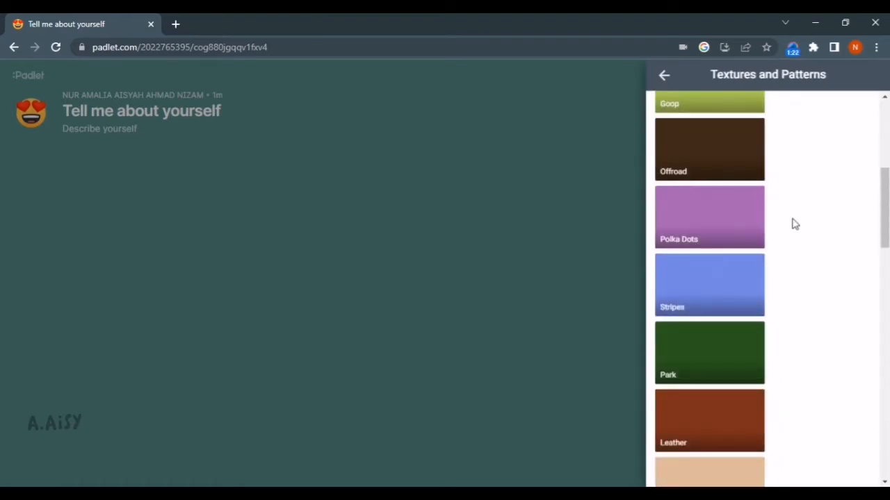
scroll(795, 224, down, 4)
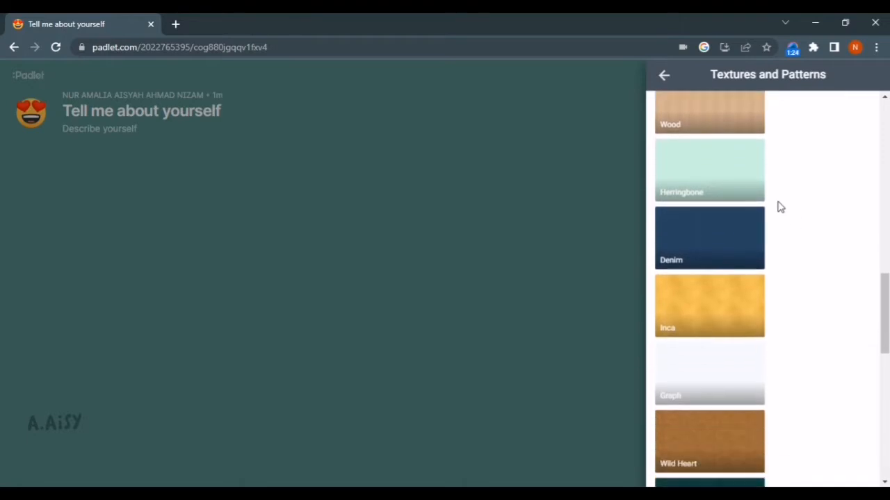
click(715, 249)
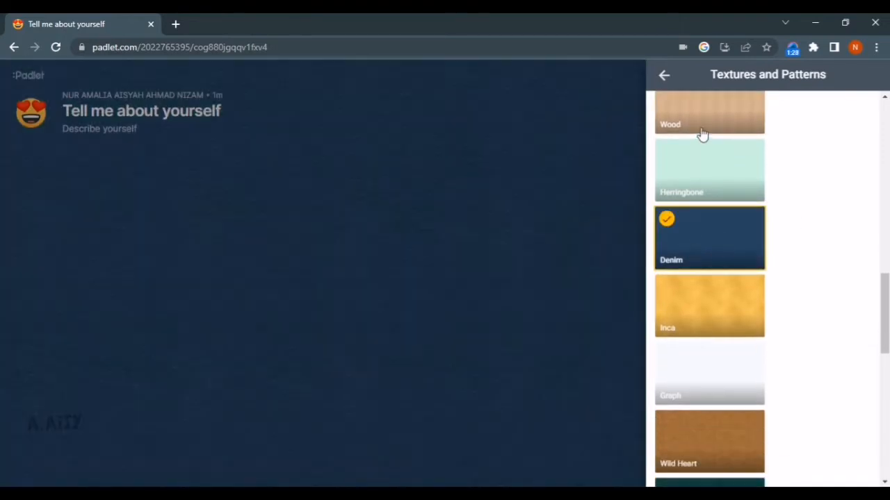
click(667, 76)
click(668, 76)
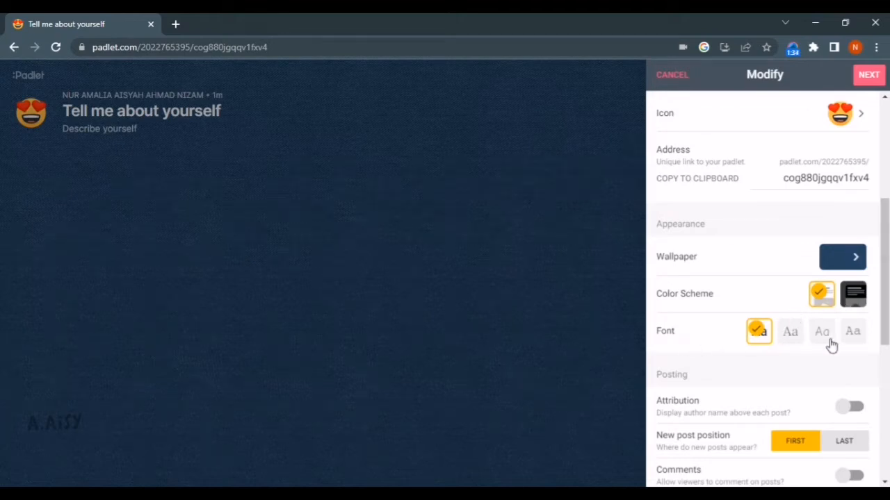
scroll(861, 337, down, 3)
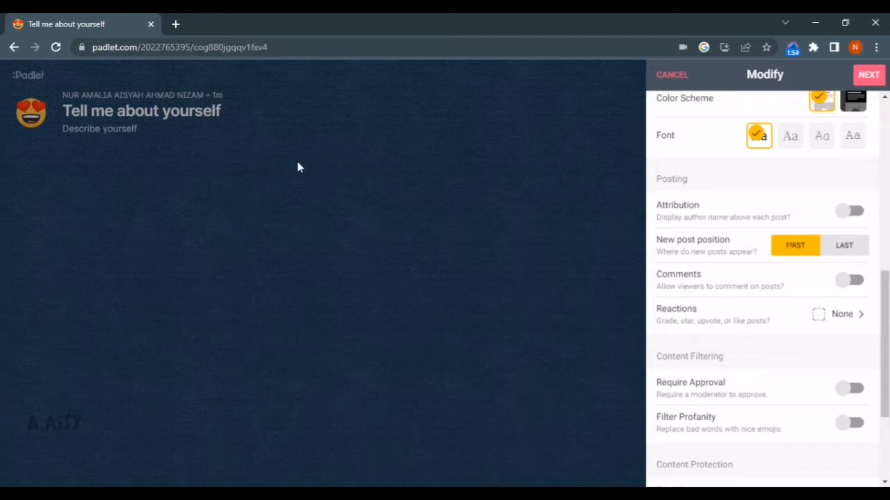
click(855, 216)
click(855, 215)
scroll(802, 288, down, 1)
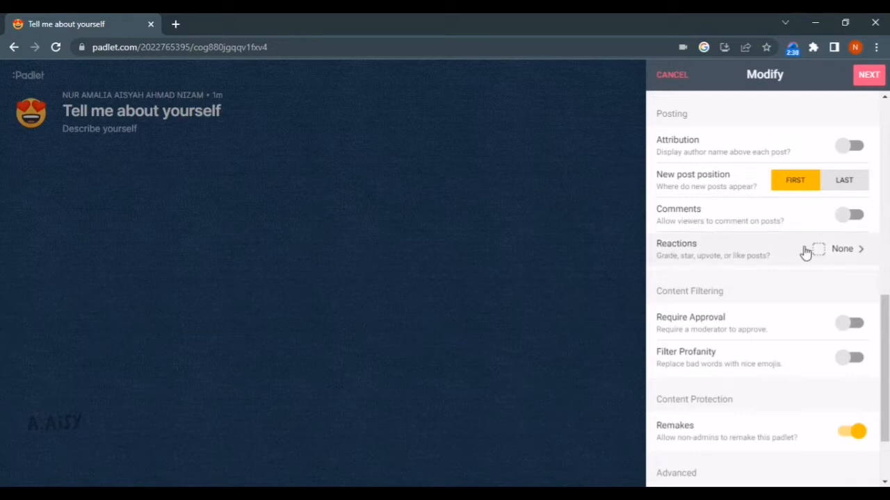
Set the board's post reactions to Like
click(865, 250)
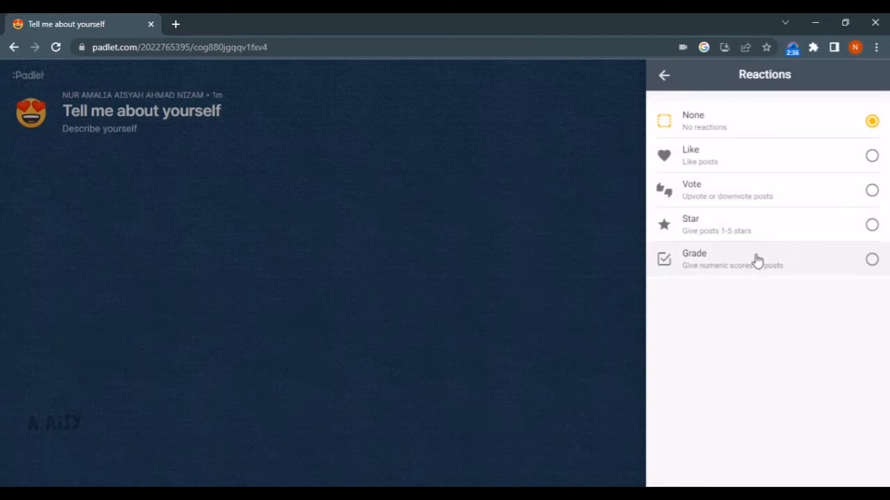
click(872, 157)
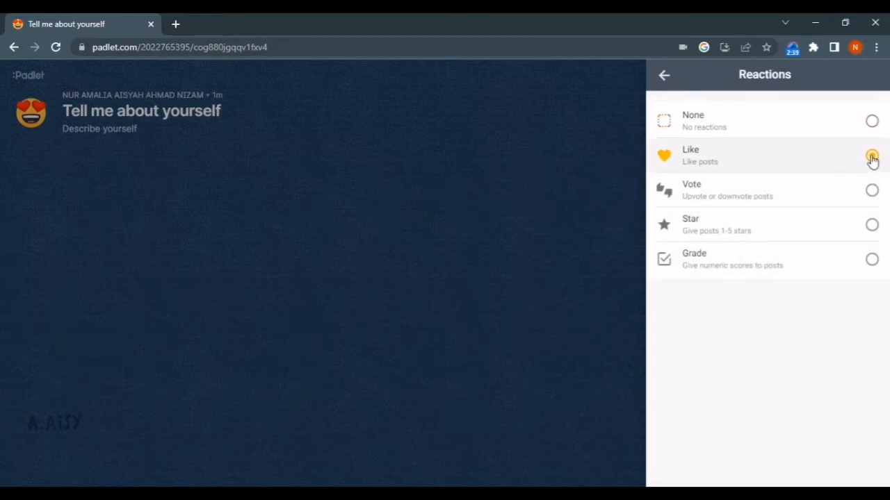
click(665, 76)
scroll(849, 295, down, 1)
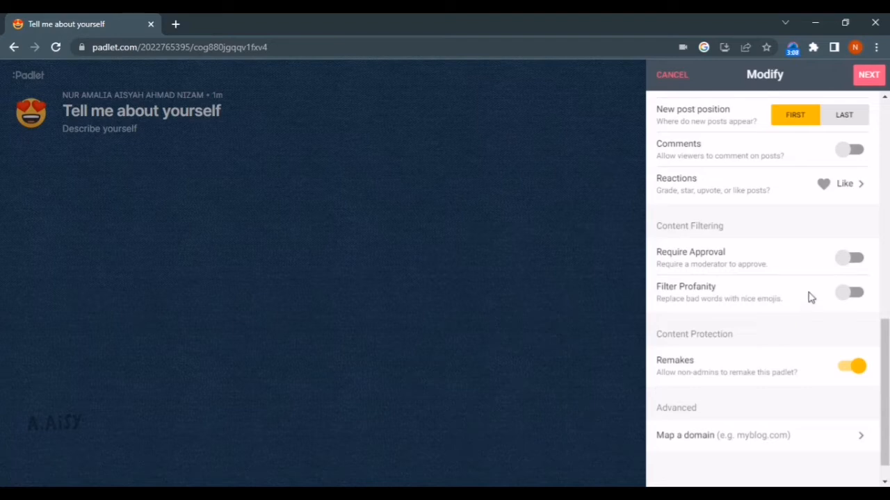
Turn on Filter Profanity and confirm the board settings with NEXT
click(854, 294)
scroll(770, 314, down, 1)
scroll(772, 316, down, 1)
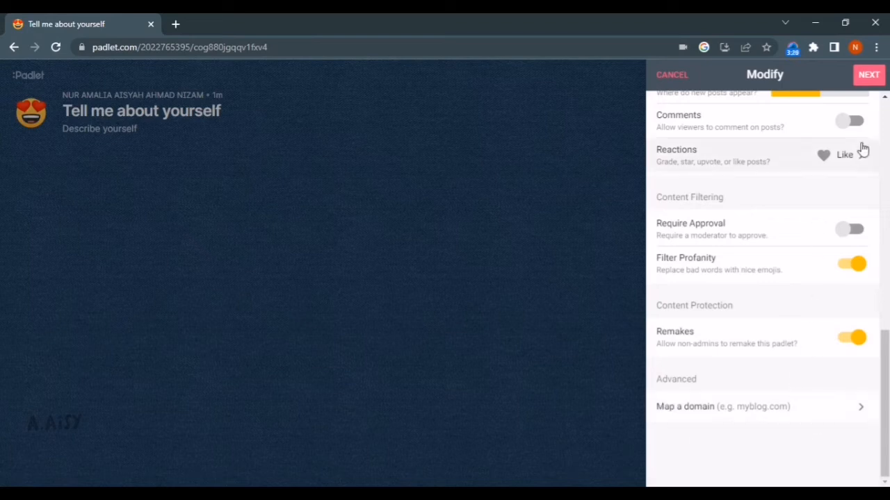
scroll(791, 213, up, 2)
scroll(848, 129, up, 7)
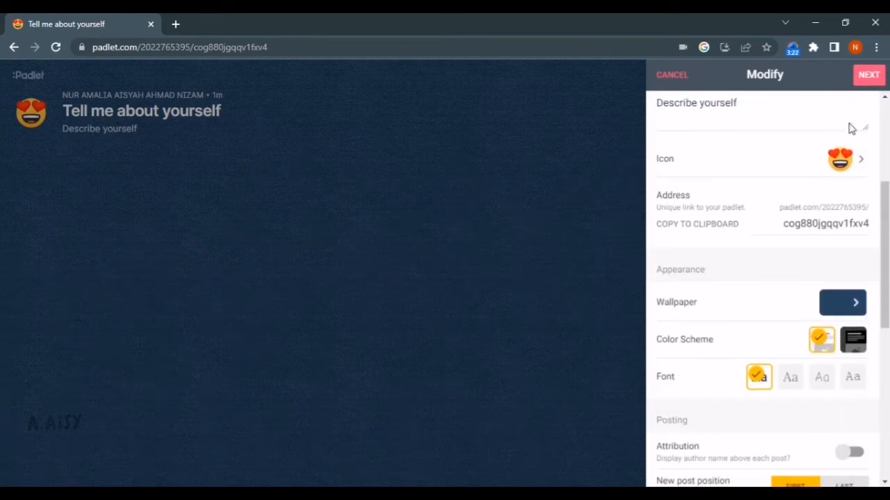
click(869, 75)
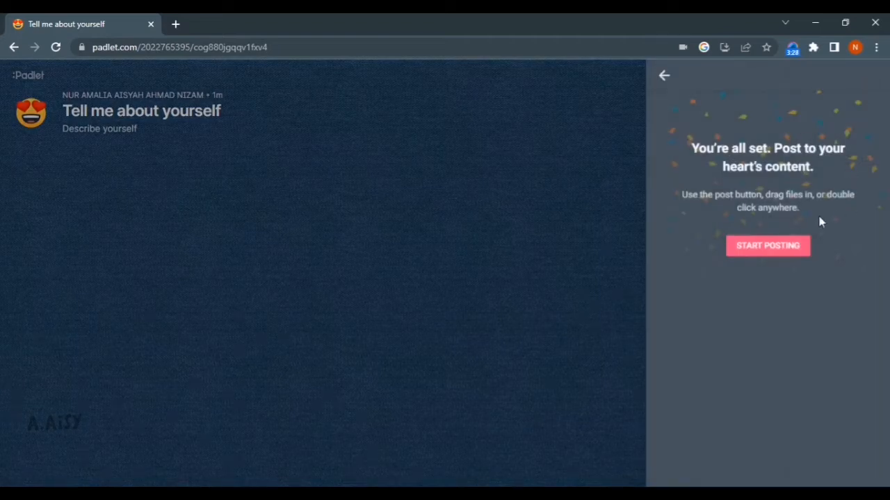
Start a new post with the subject 'MY BIODATA' and show all attachment types
click(791, 257)
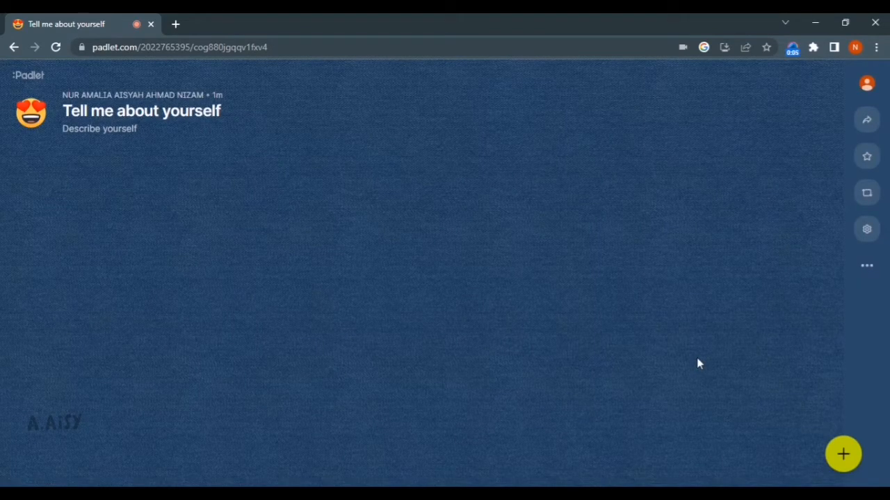
click(843, 456)
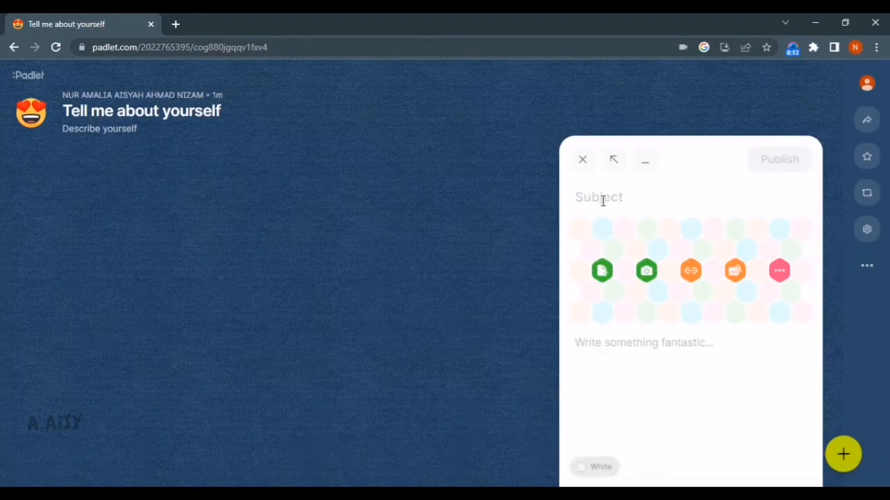
text(MY)
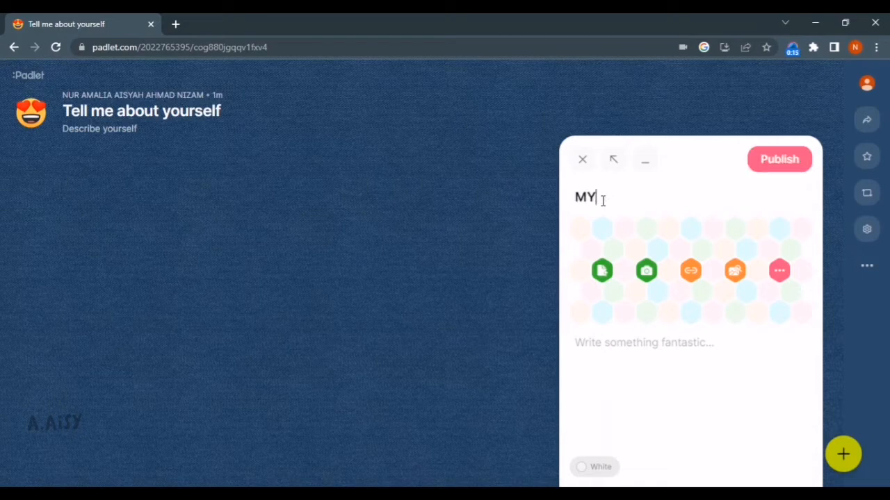
text(BBIODATA)
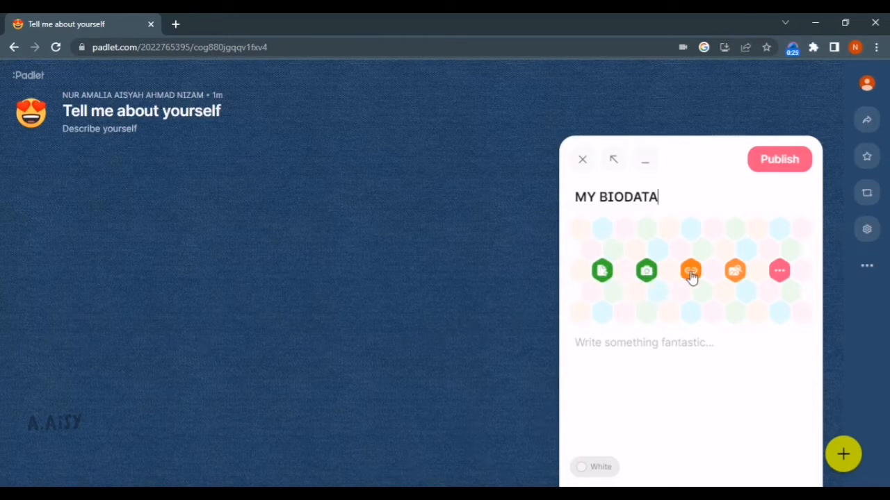
click(779, 271)
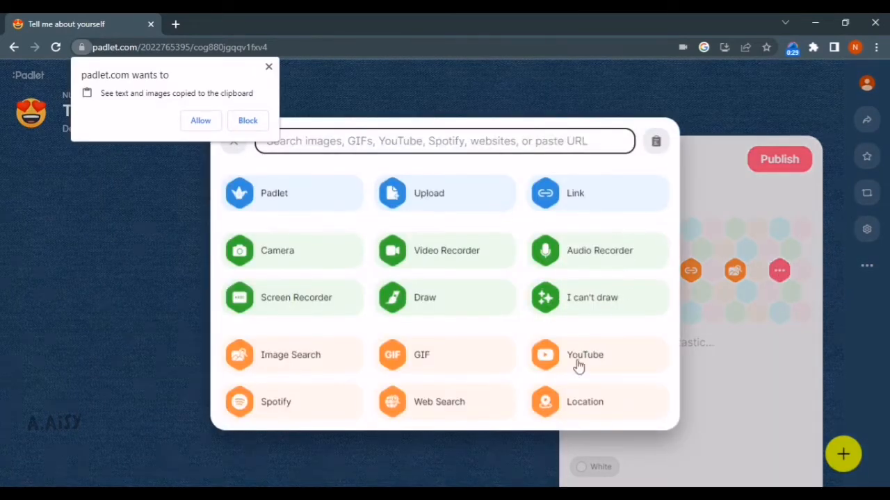
Upload the student boy illustration as the post's image attachment
click(250, 121)
click(233, 141)
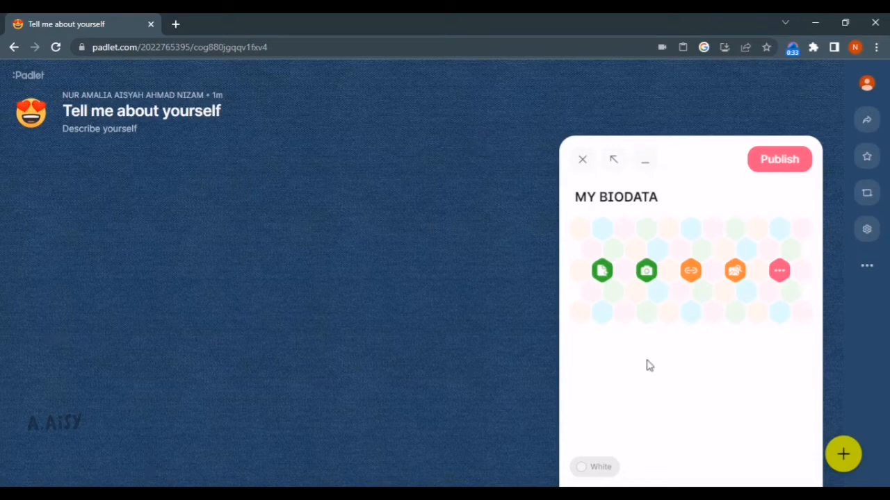
click(602, 271)
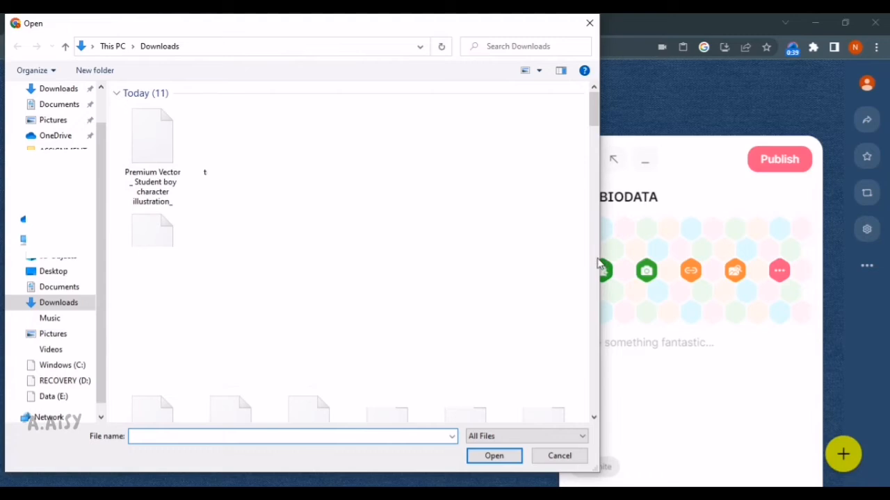
click(154, 149)
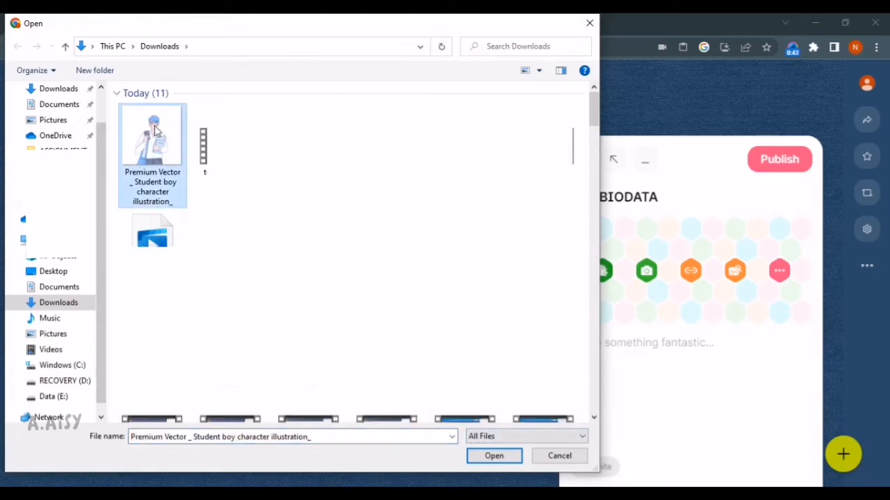
click(494, 457)
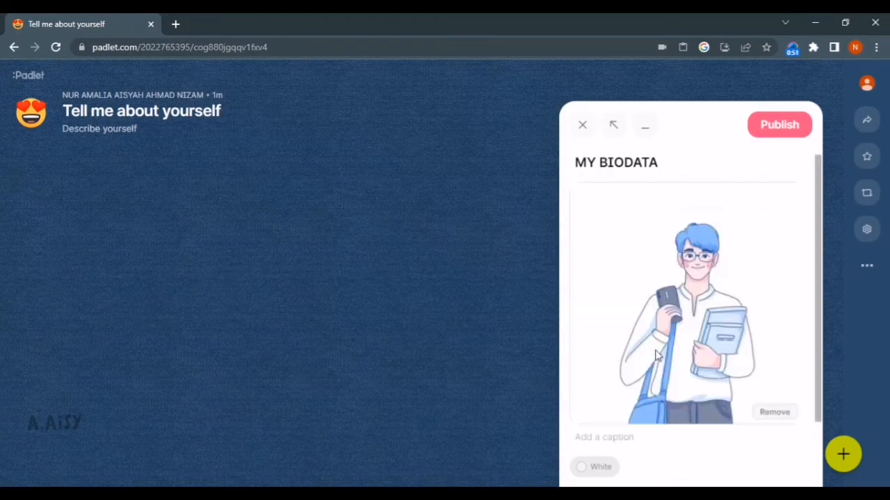
scroll(643, 377, down, 1)
Write the student's name, age, address, school, ambition and hobby in the body, then publish
click(656, 445)
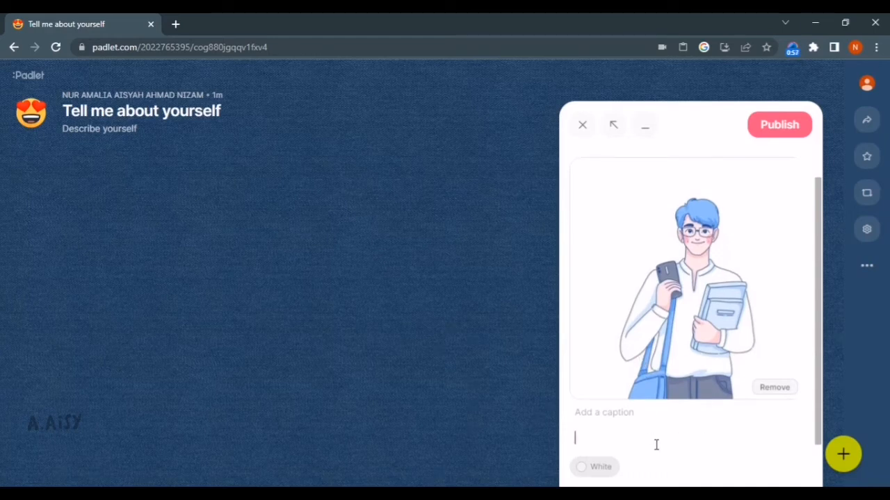
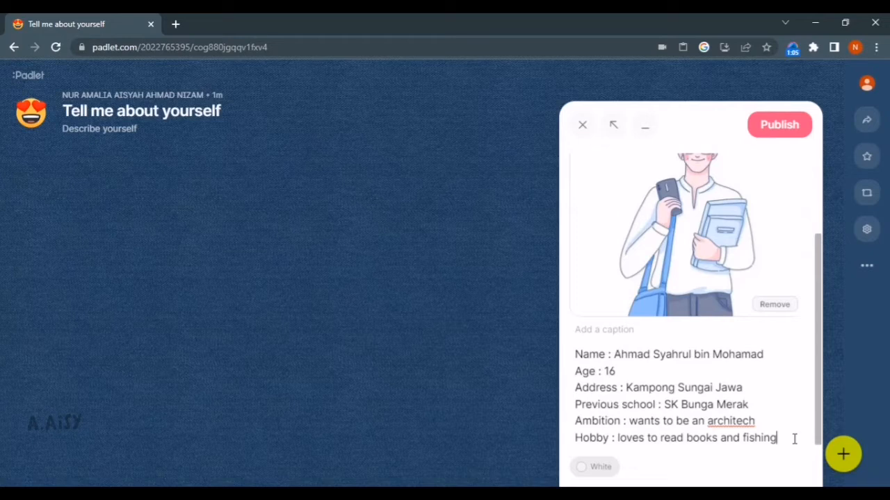
drag(793, 438, 574, 363)
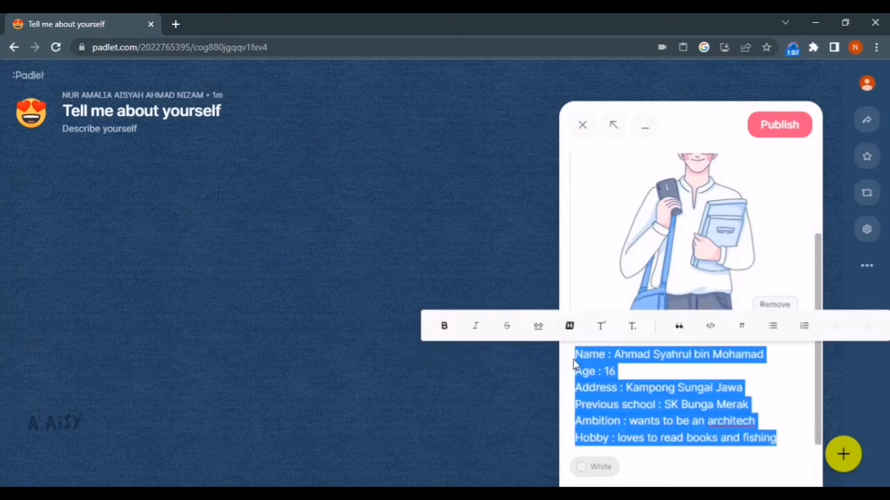
click(777, 380)
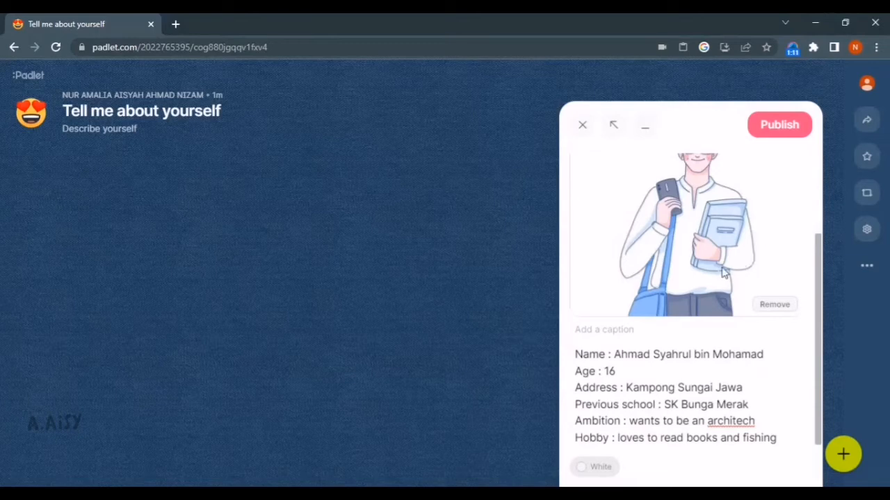
scroll(763, 393, up, 3)
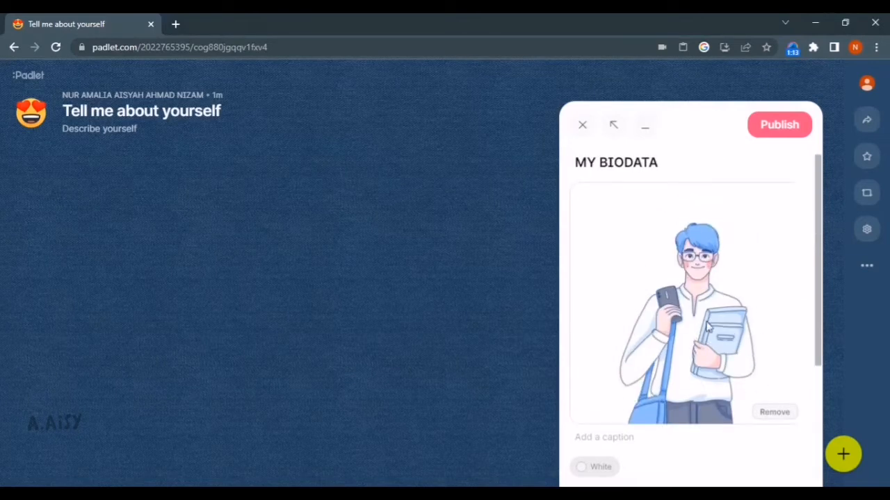
scroll(746, 256, down, 3)
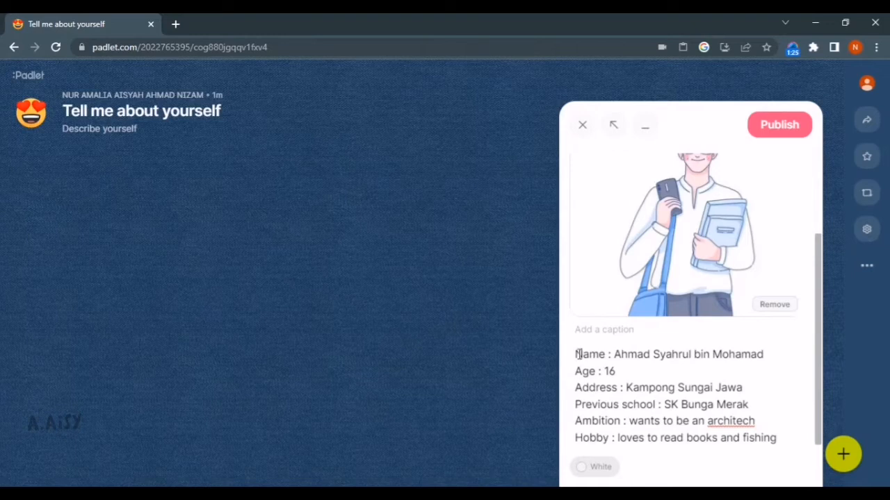
drag(576, 354, 780, 438)
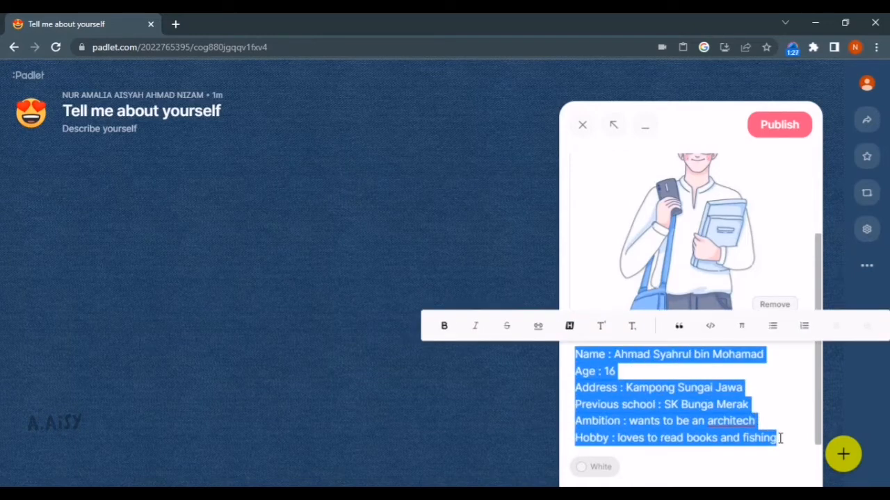
click(772, 368)
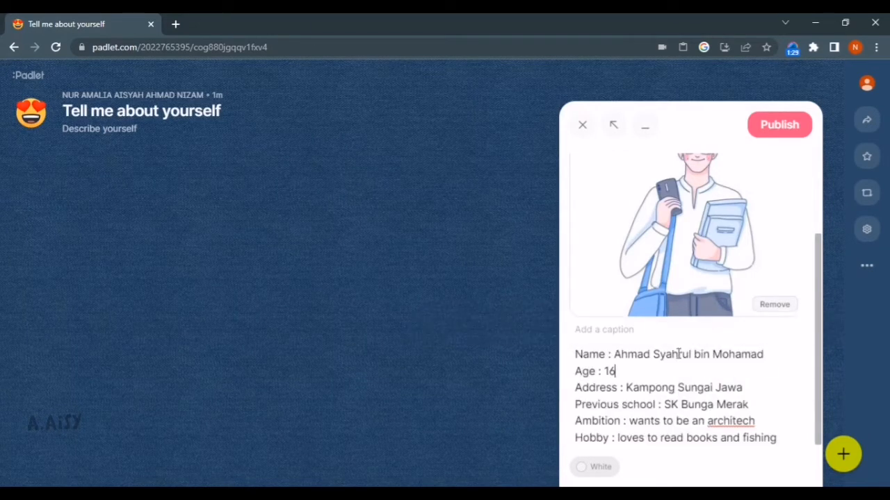
click(796, 127)
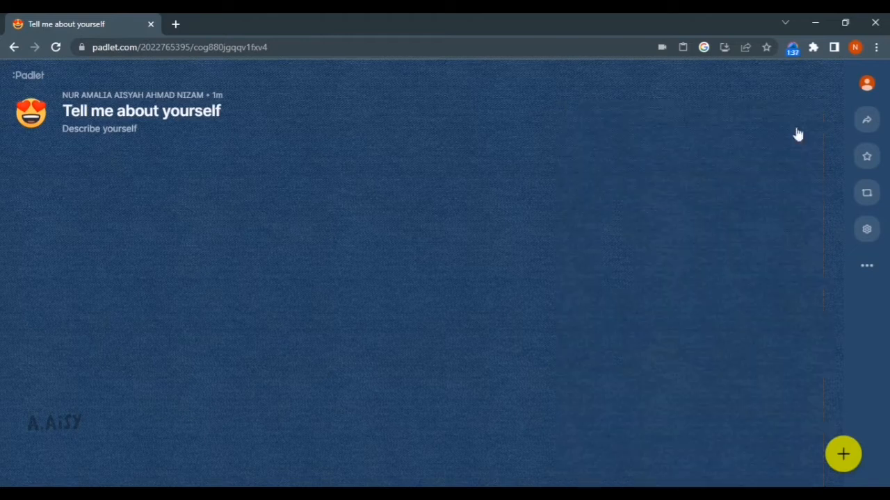
Reposition the MY BIODATA card and change its colour to pink
drag(400, 336, 449, 288)
scroll(712, 236, down, 1)
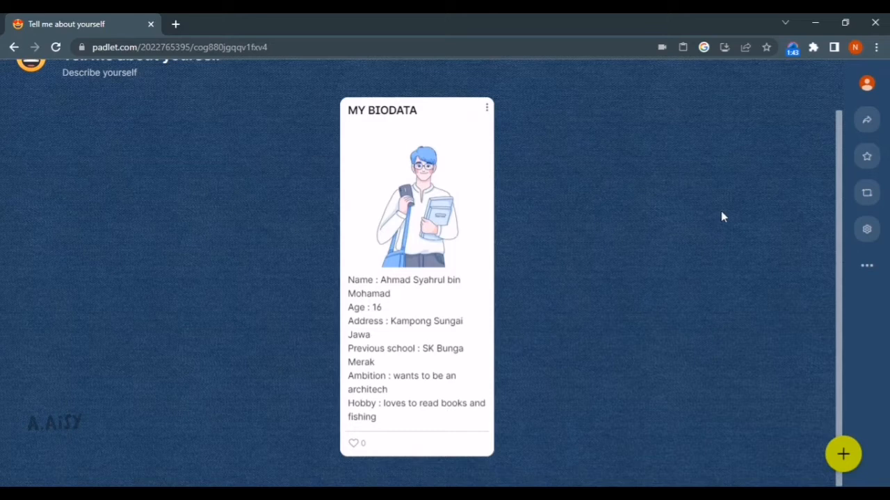
click(486, 110)
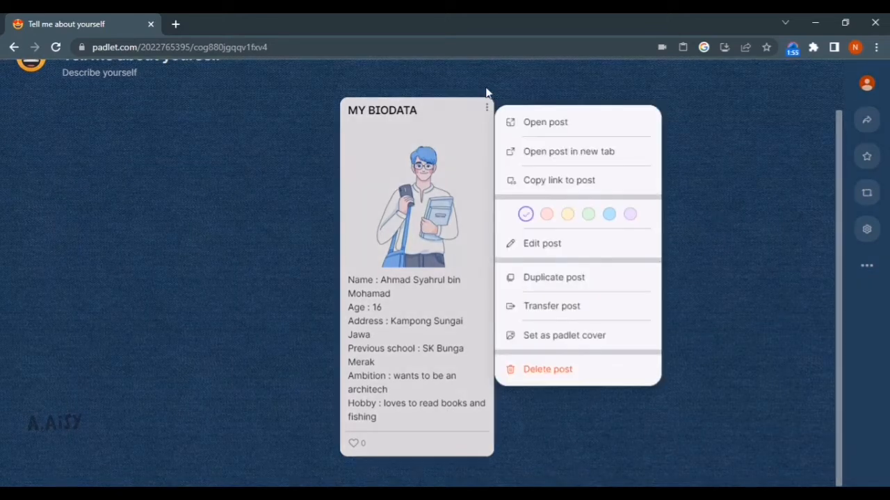
click(548, 215)
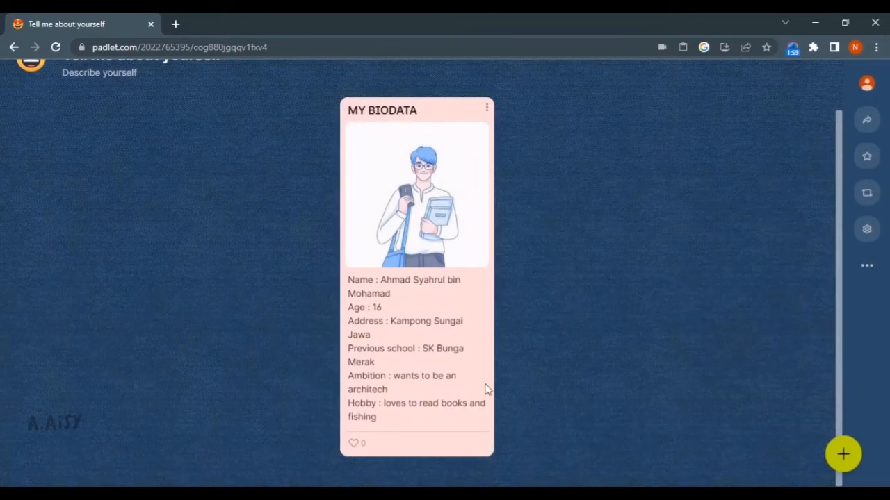
scroll(480, 186, up, 1)
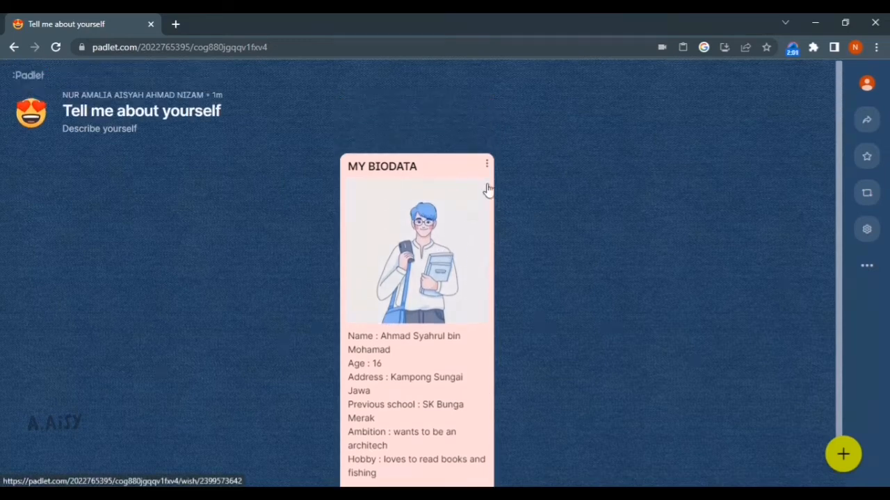
scroll(488, 188, down, 1)
scroll(665, 230, up, 2)
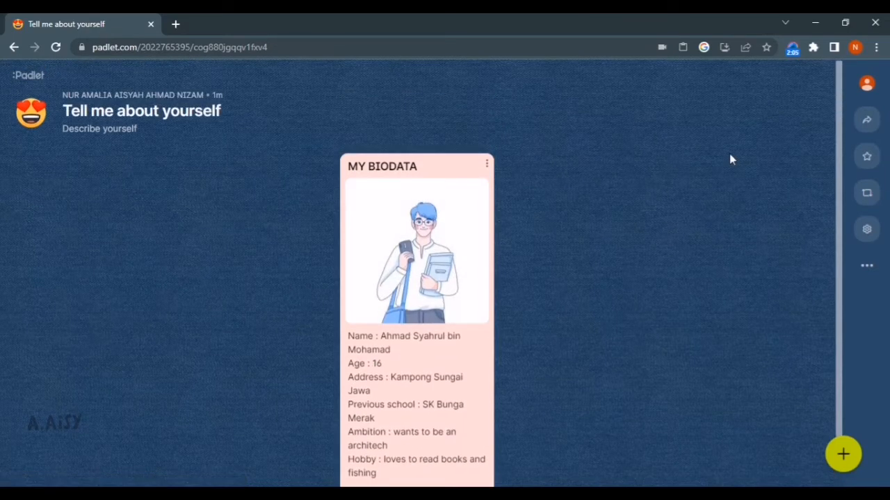
Open the board's privacy settings from the Share panel, showing Secret with visitors Can write
click(867, 119)
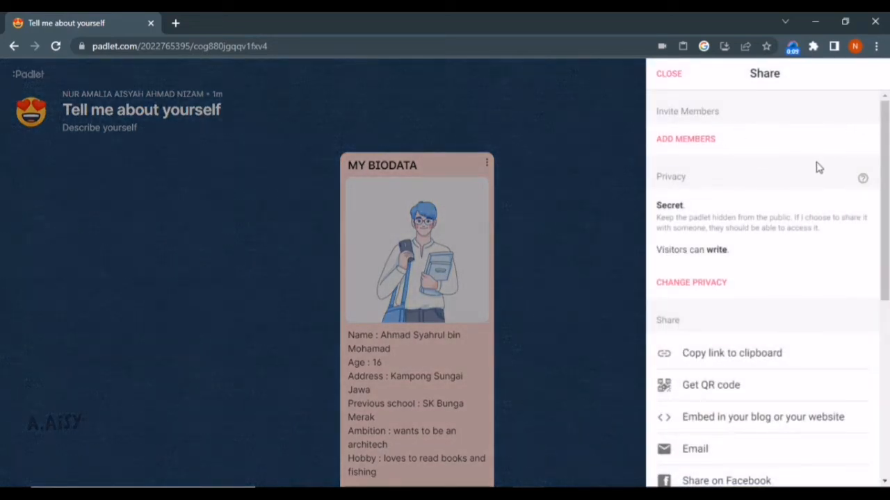
scroll(796, 149, down, 1)
scroll(794, 152, down, 1)
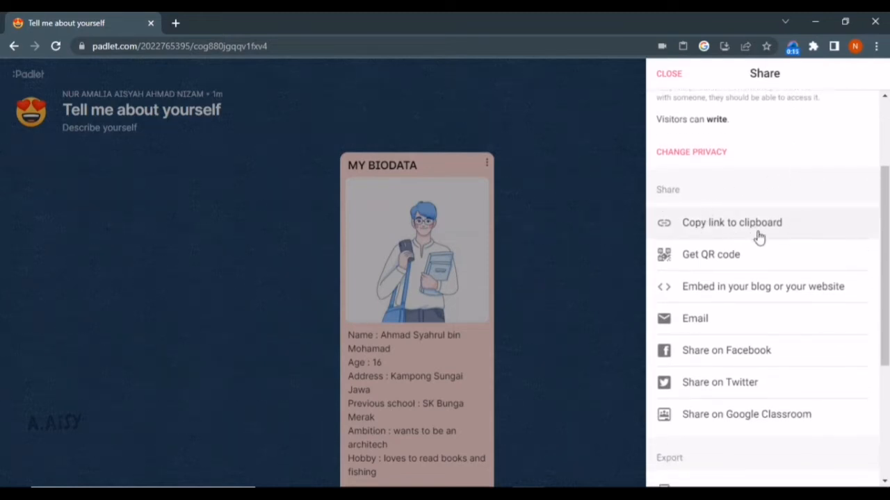
scroll(759, 237, up, 2)
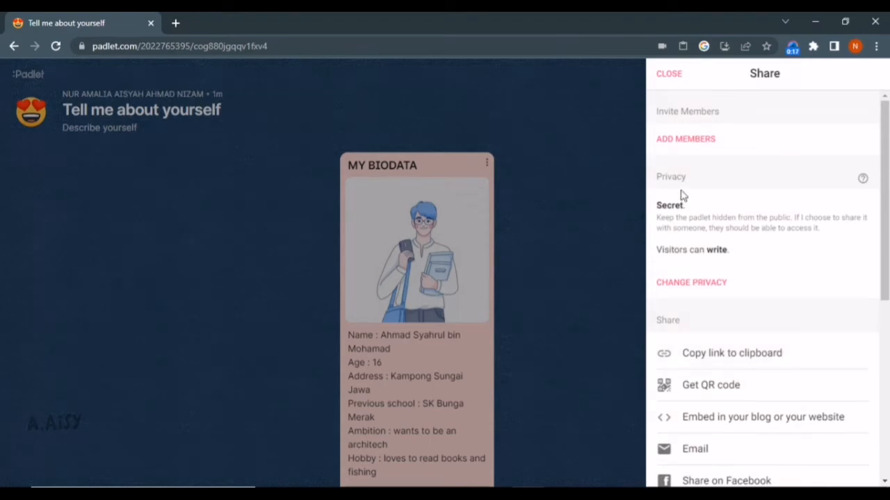
click(695, 285)
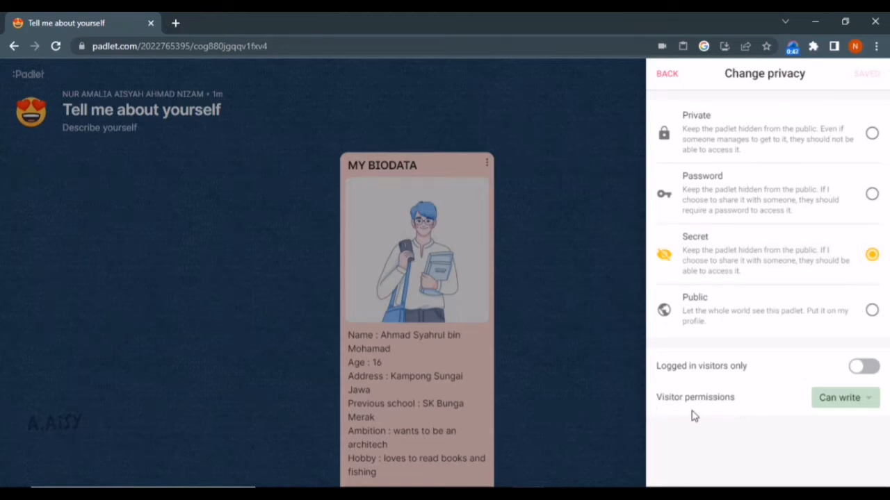
Keep visitor permissions at Can write and close the privacy panel
click(824, 400)
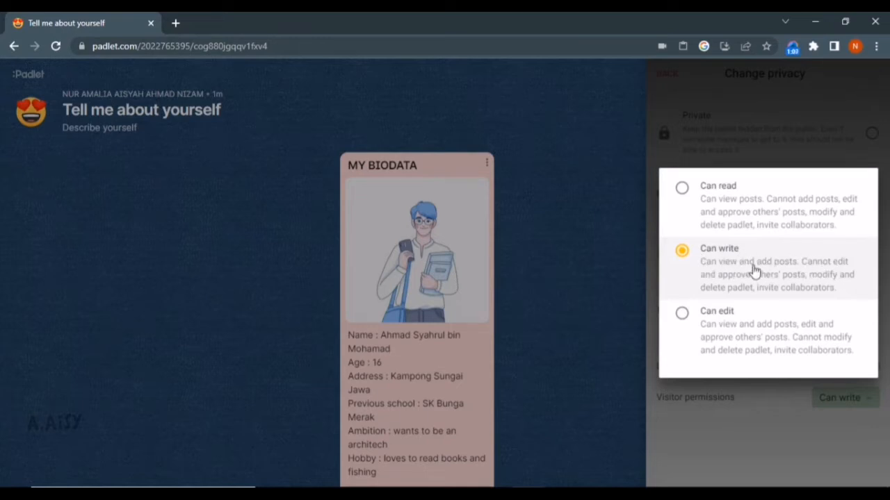
click(623, 220)
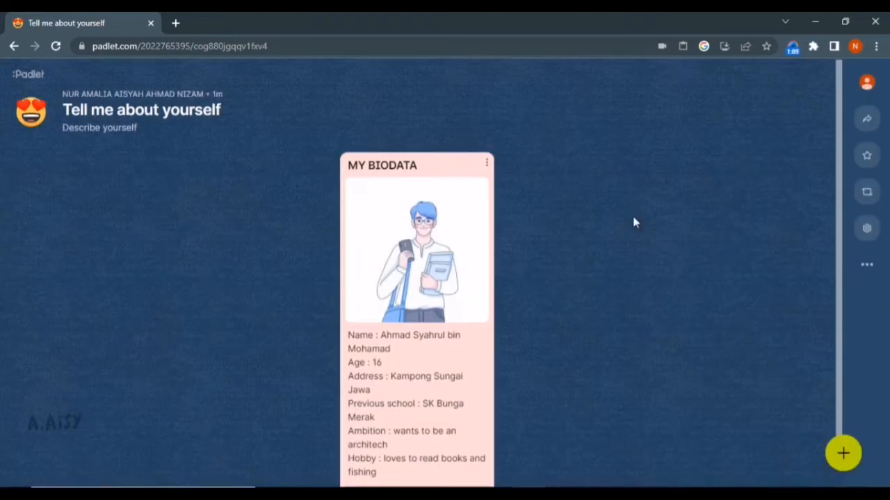
Review the board's share and export options in the Share panel twice, closing it each time
click(867, 121)
scroll(771, 278, down, 5)
scroll(777, 280, down, 1)
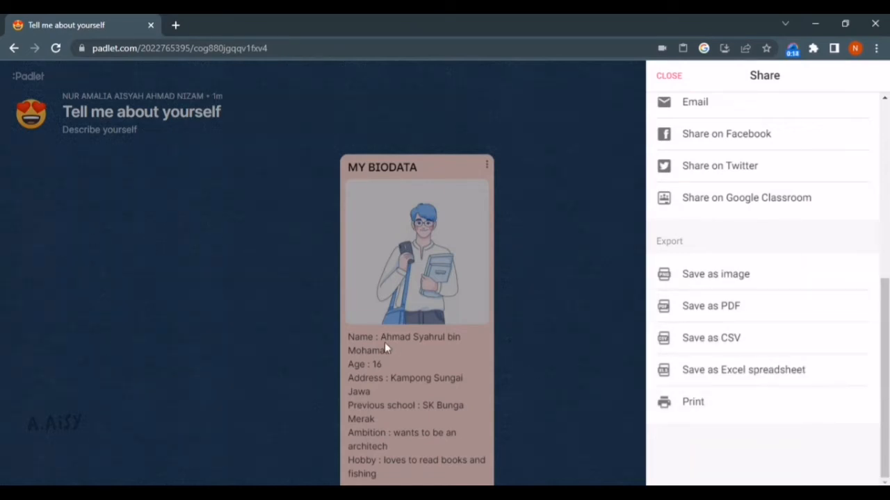
click(504, 265)
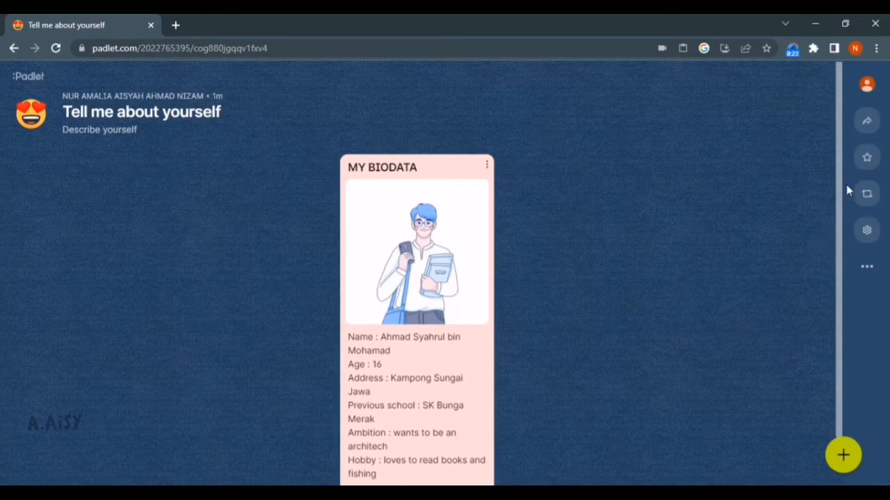
click(867, 121)
scroll(804, 339, down, 5)
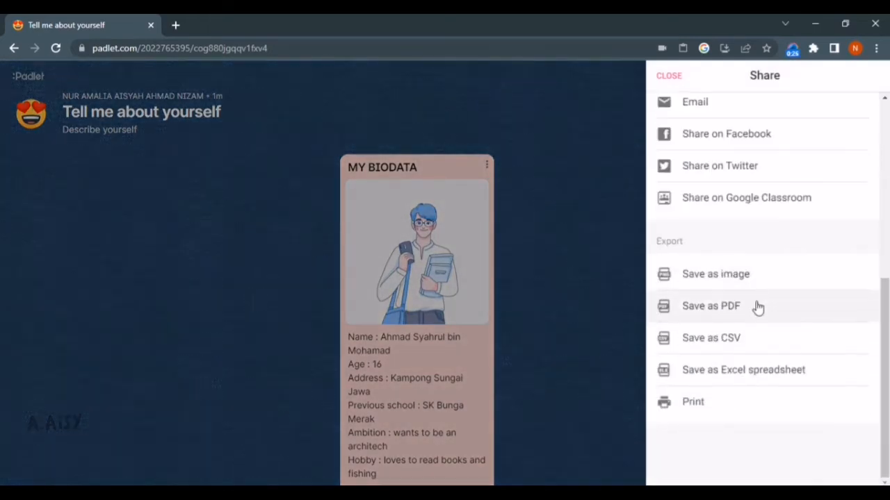
click(625, 278)
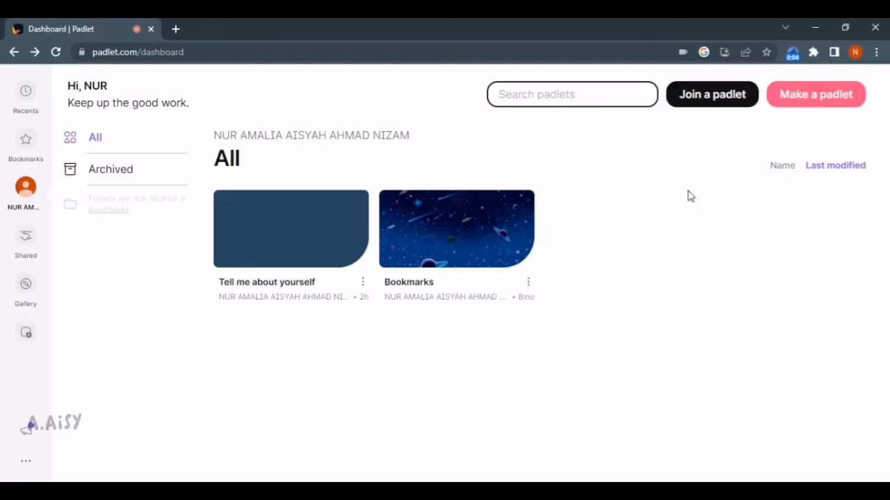
Make a new padlet using the Canvas format
click(821, 103)
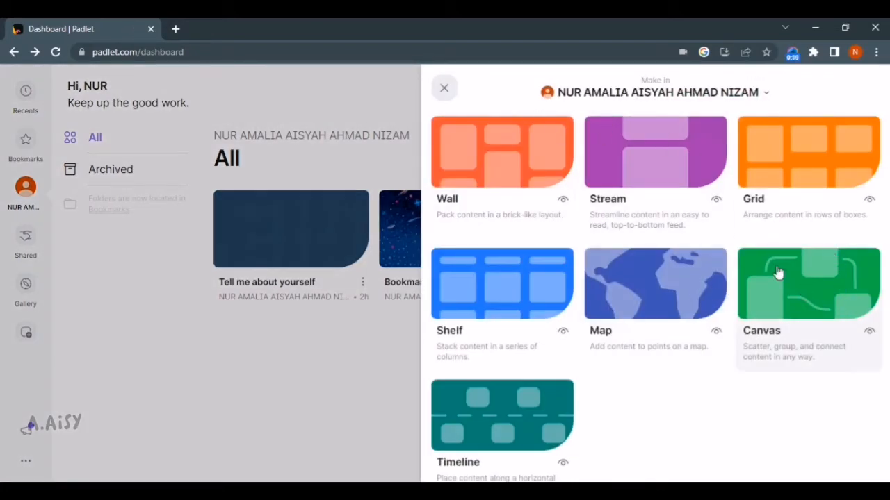
click(819, 300)
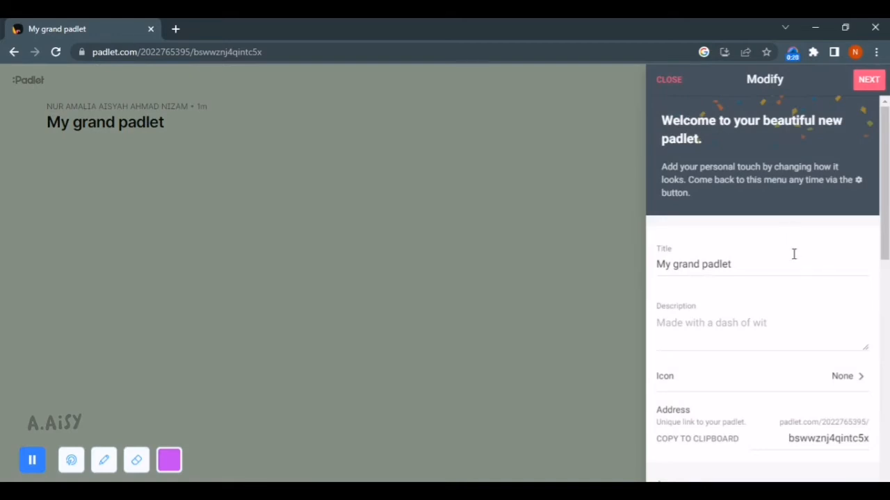
Look through the new padlet's Modify settings and bring up its Wallpaper categories
scroll(793, 255, down, 2)
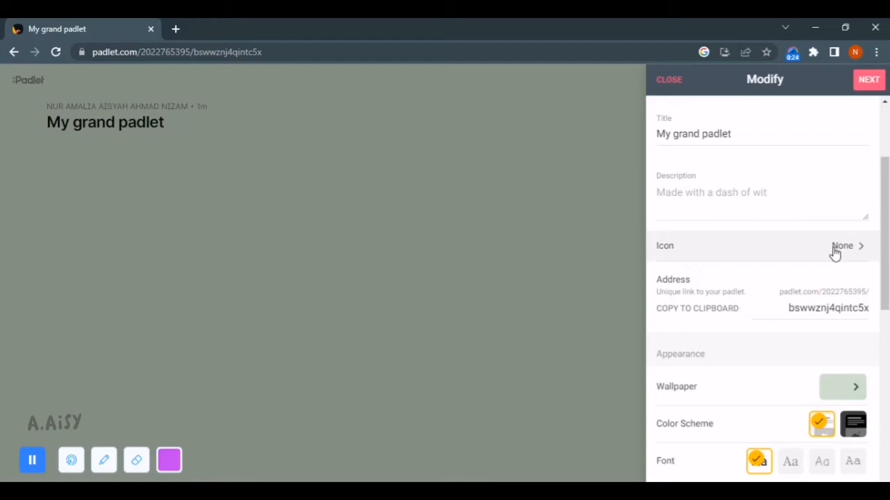
scroll(834, 257, down, 2)
scroll(811, 371, down, 2)
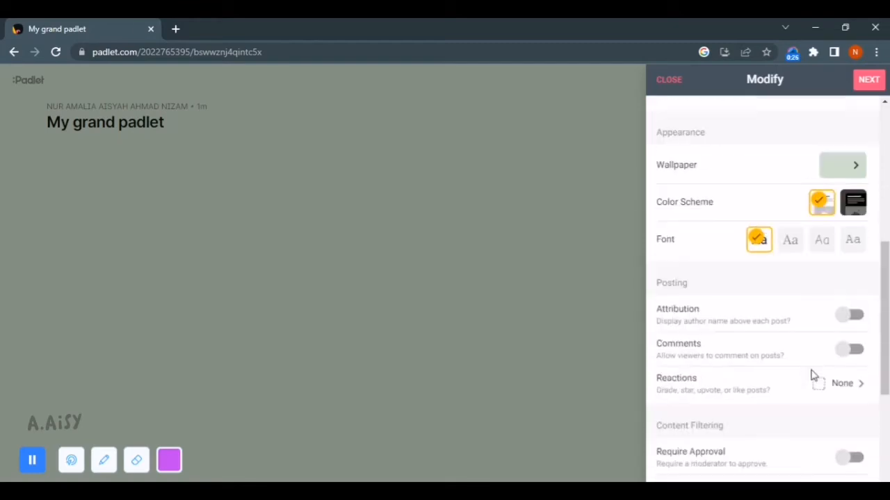
scroll(887, 339, down, 2)
scroll(781, 364, down, 1)
scroll(790, 357, up, 3)
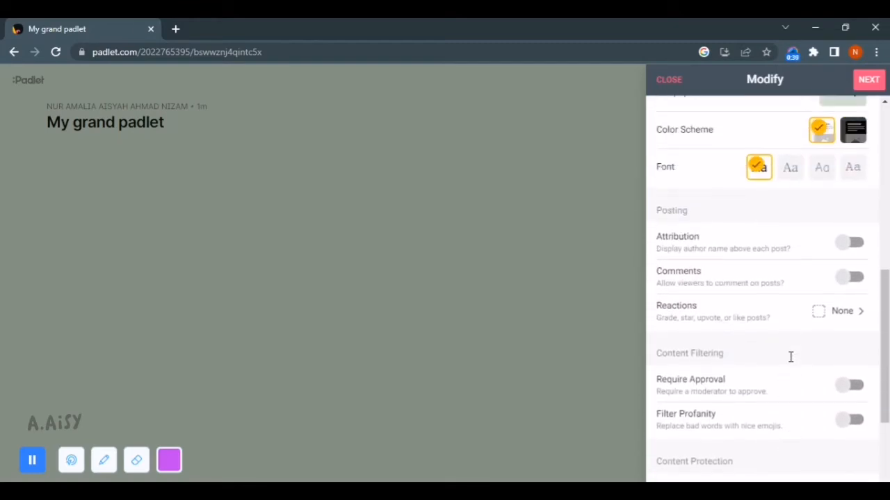
scroll(845, 325, up, 1)
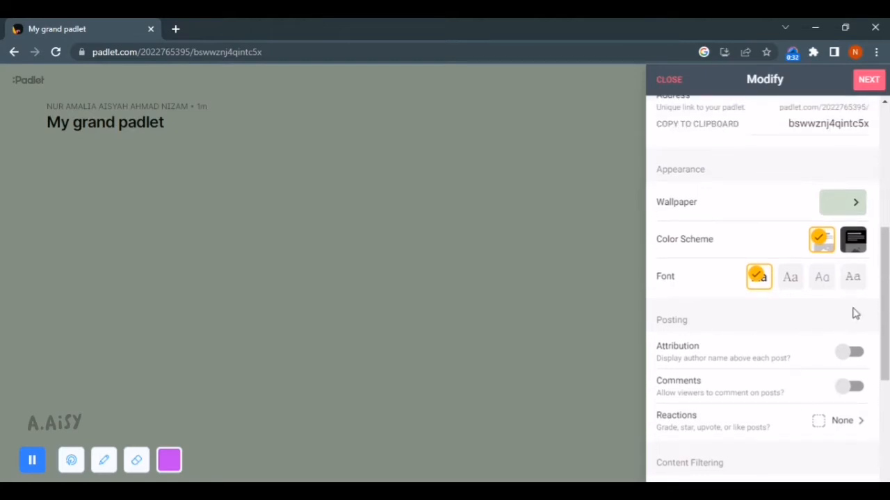
scroll(799, 314, up, 1)
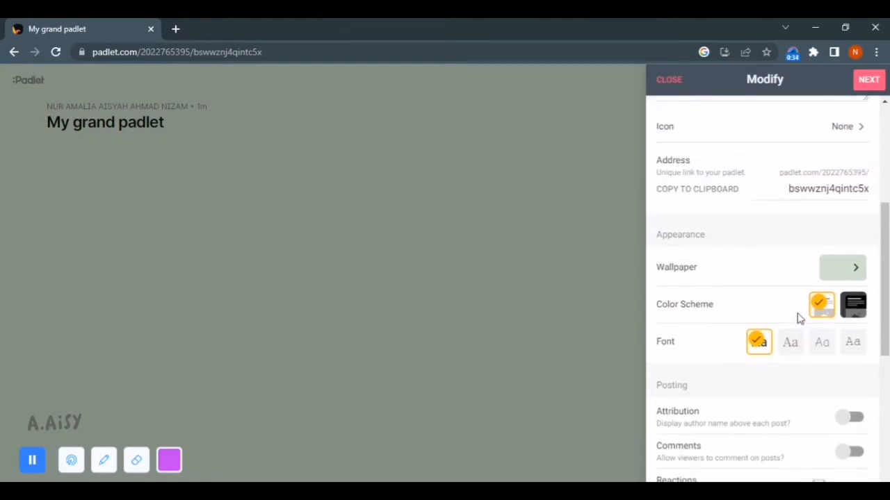
click(838, 264)
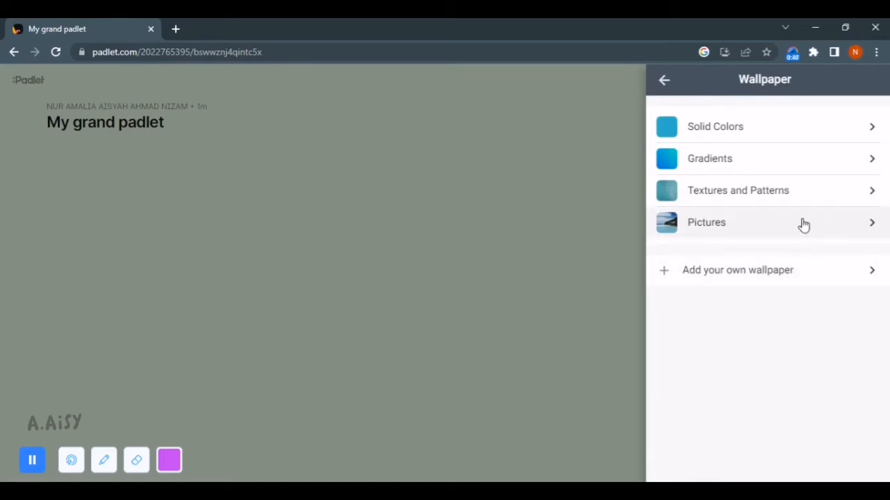
Apply the pink-peach gradient as the new padlet's wallpaper
click(809, 157)
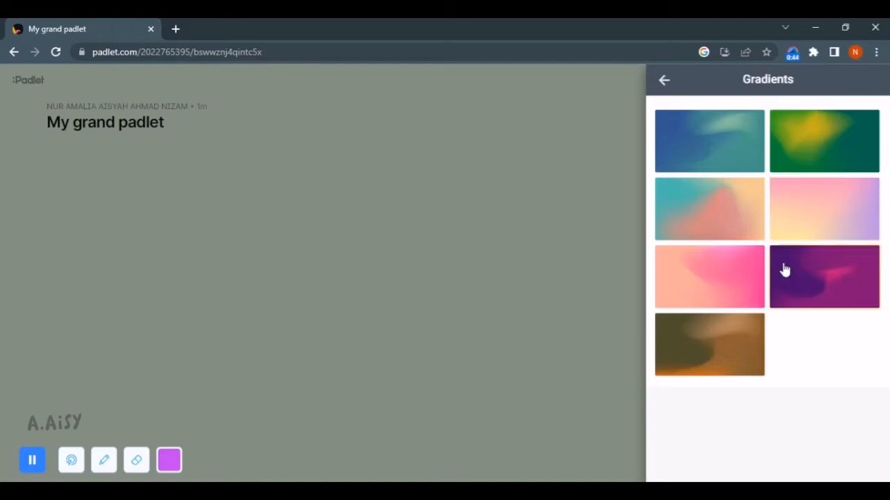
click(794, 228)
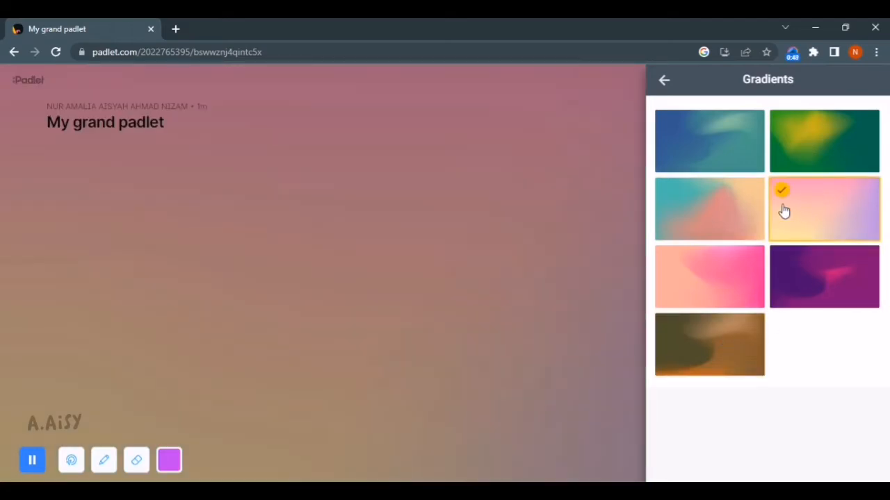
click(665, 91)
click(665, 91)
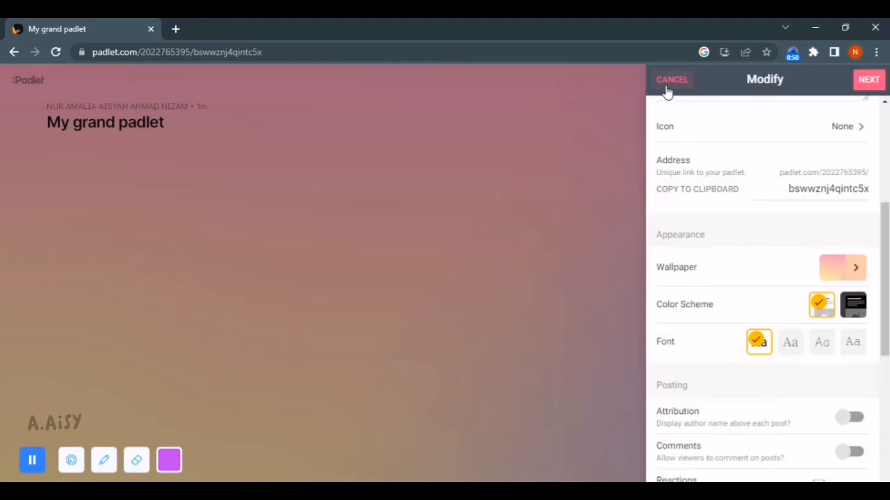
Confirm the padlet settings with NEXT and start posting on the board
scroll(830, 215, up, 5)
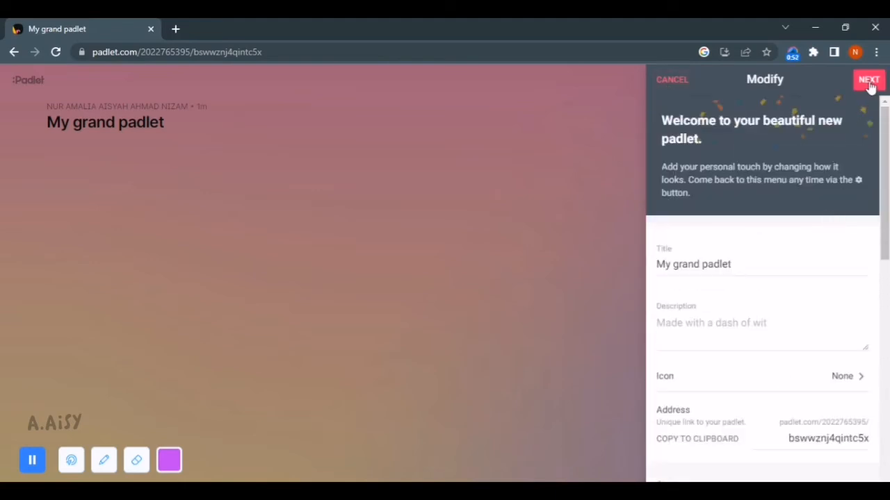
click(869, 81)
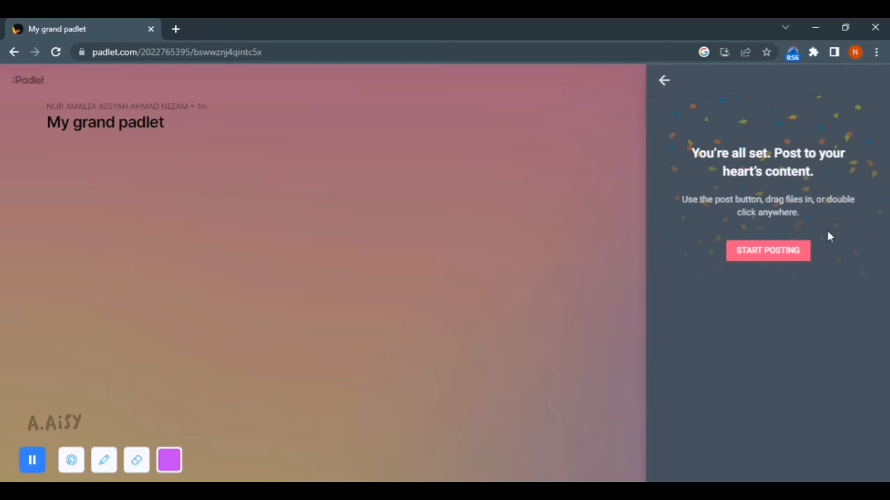
click(776, 257)
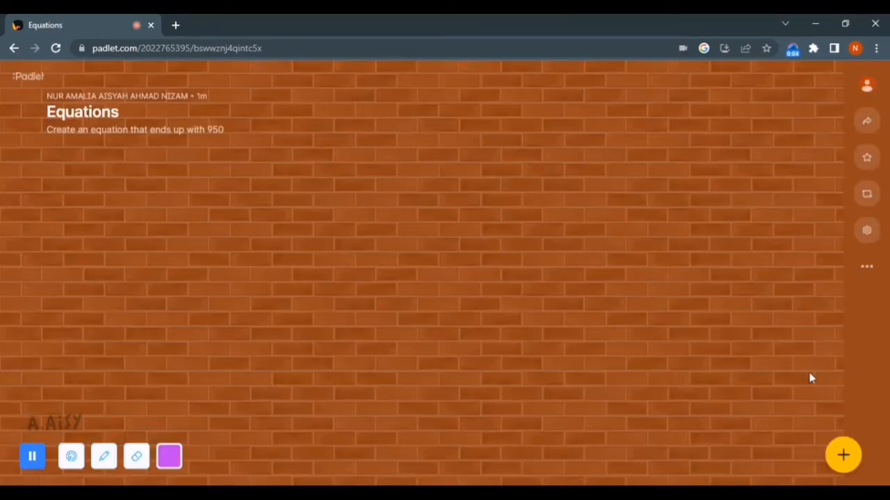
Publish a '950' post and drag it to the centre of the wall
click(843, 455)
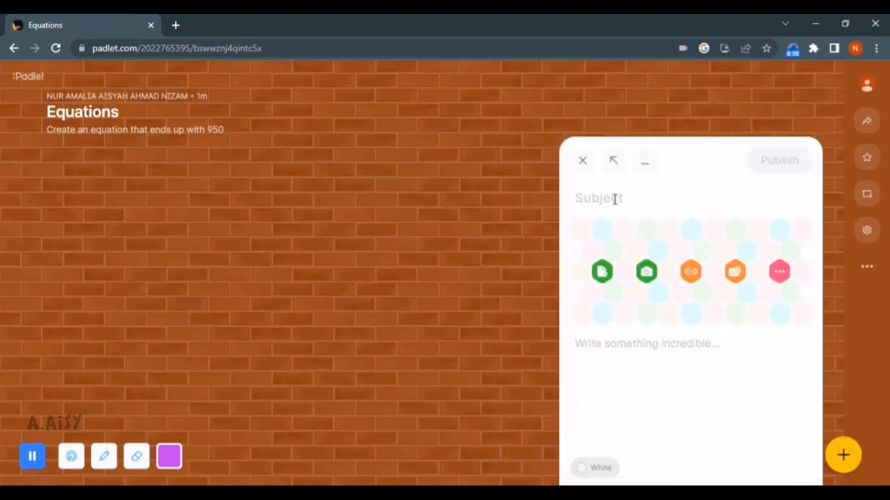
text(95)
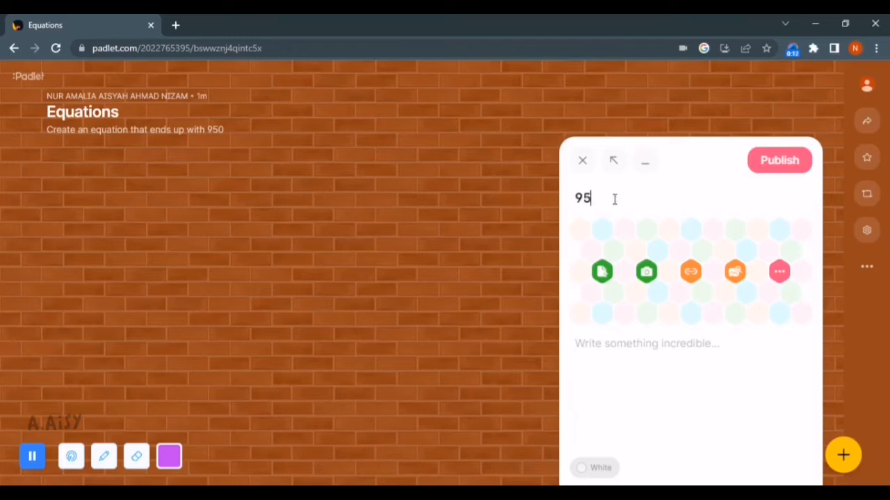
text(00)
click(773, 172)
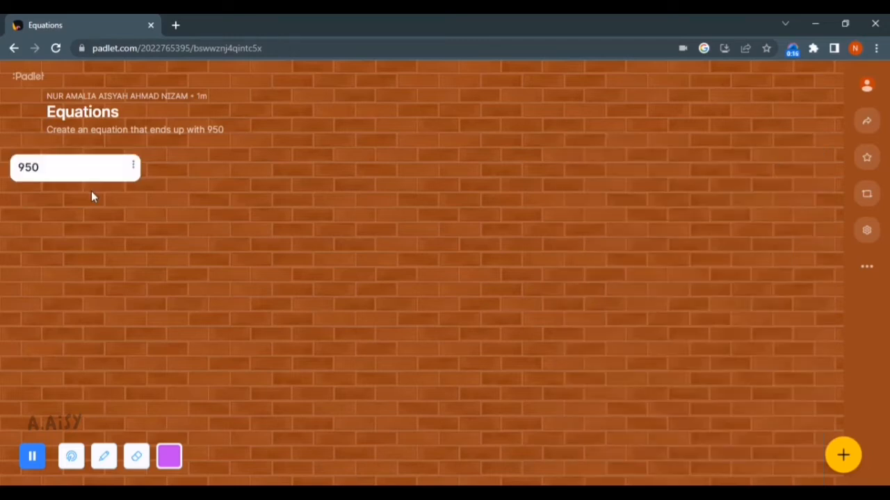
drag(28, 171, 442, 281)
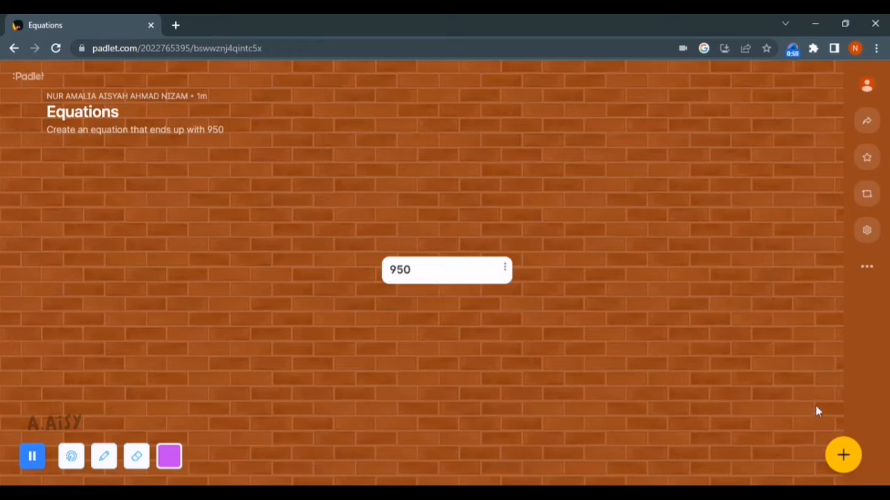
click(843, 456)
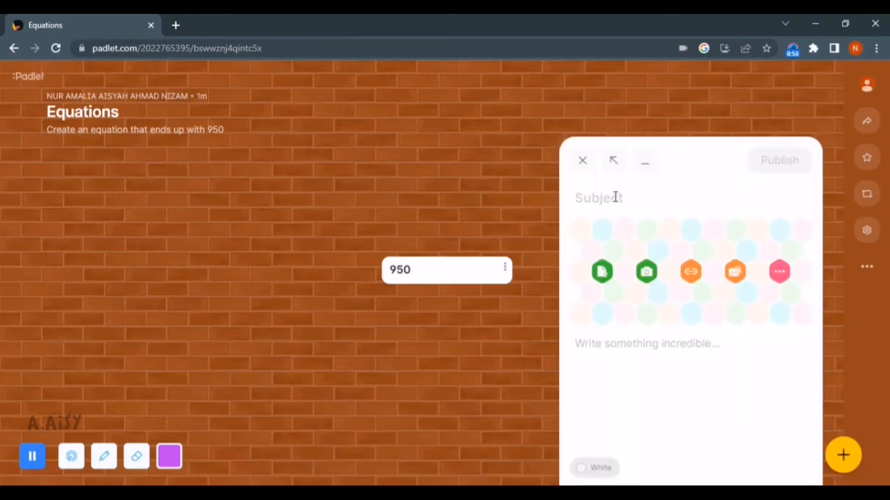
Publish posts 900+50, 1000-50 and 800+150, arranging them in a row above 950
text(90)
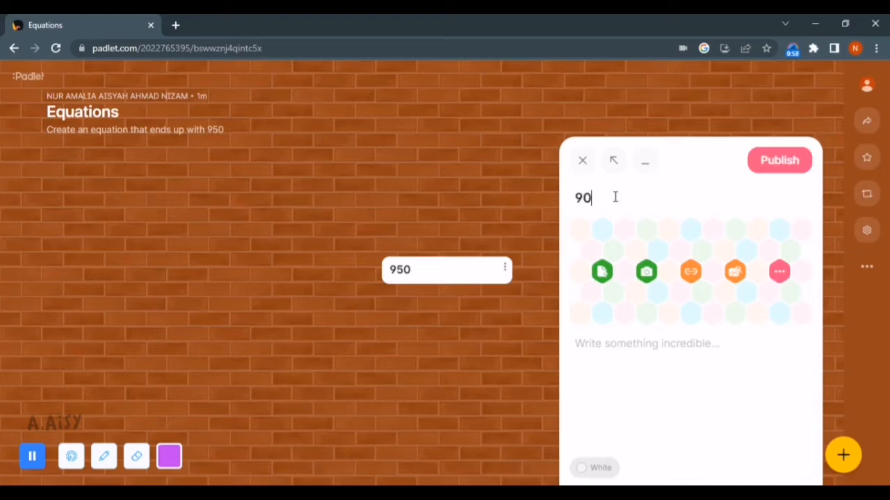
text(0+50)
click(798, 162)
drag(78, 306, 199, 180)
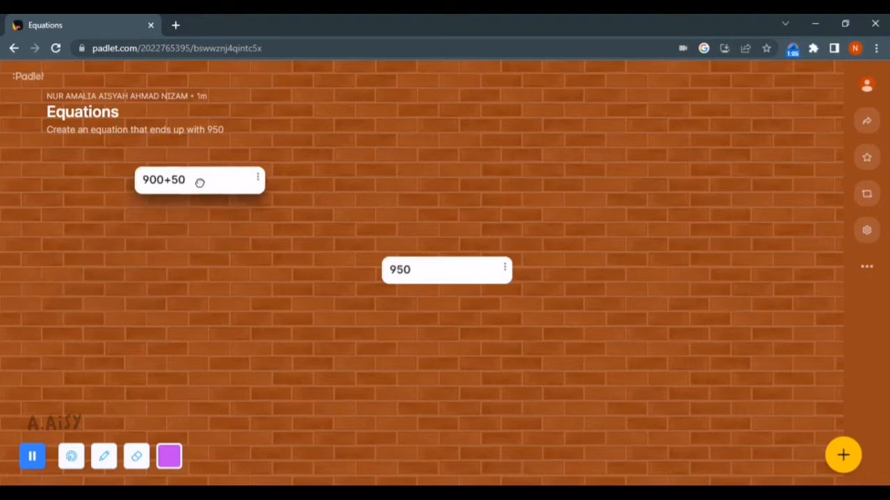
click(841, 452)
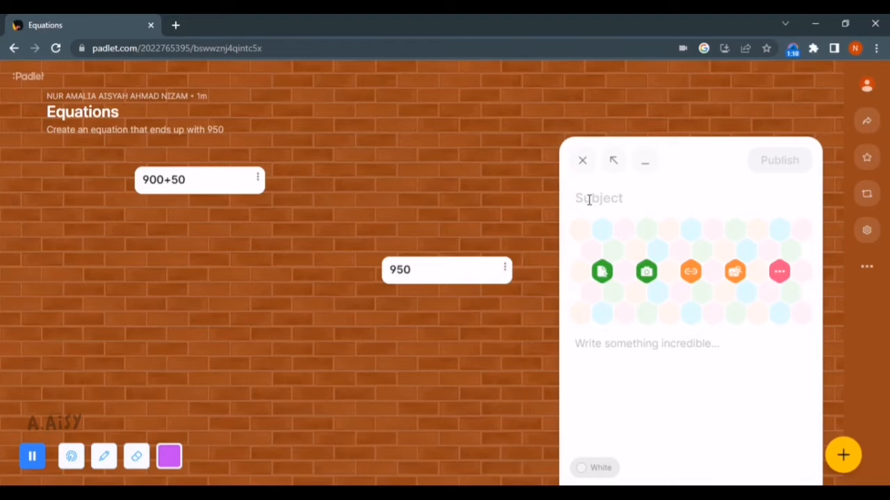
text(1000-)
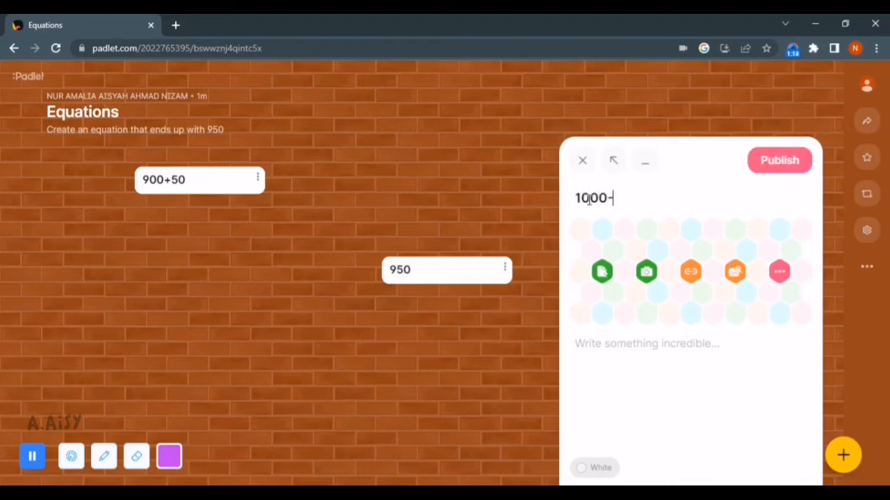
text(50)
click(780, 161)
drag(86, 305, 451, 188)
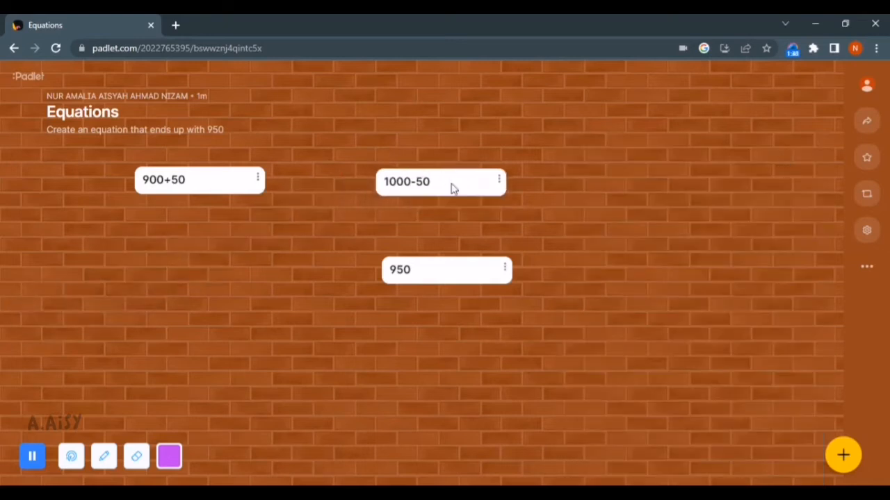
click(842, 456)
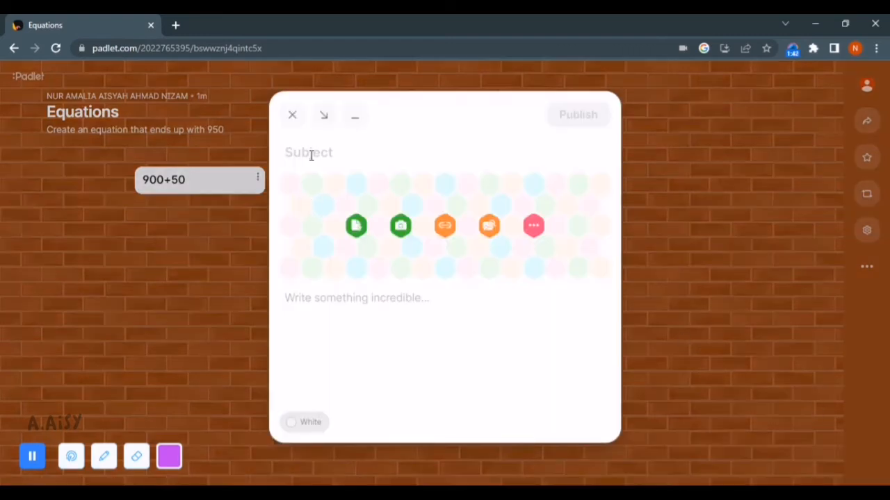
text(800)
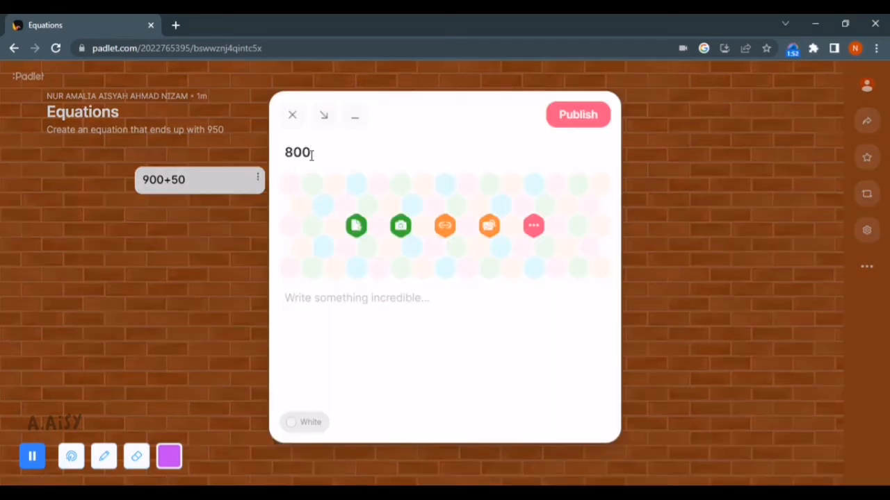
text(+150)
click(578, 116)
drag(59, 309, 688, 191)
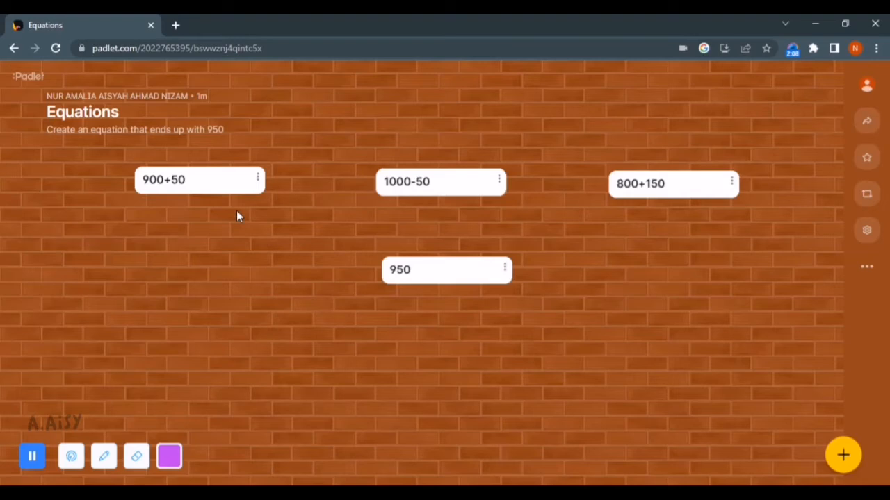
Connect the 900+50, 1000-50 and 800+150 posts to the 950 post with arrows
click(258, 179)
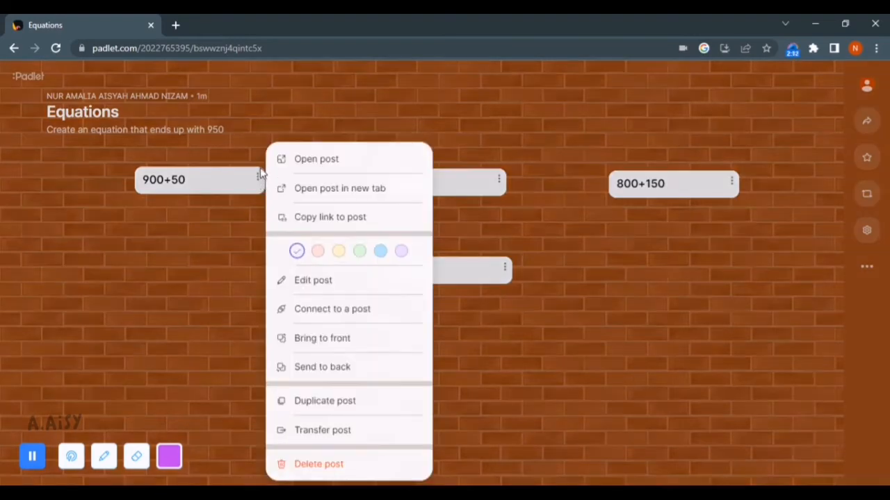
click(332, 310)
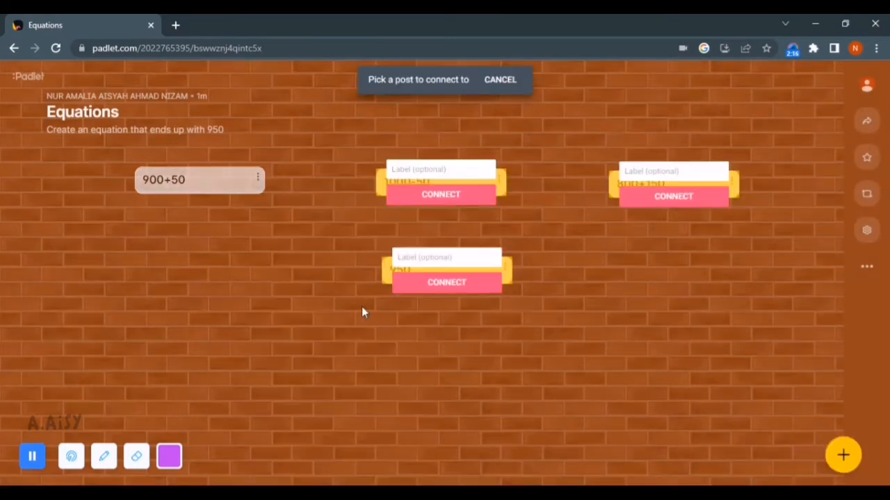
click(442, 288)
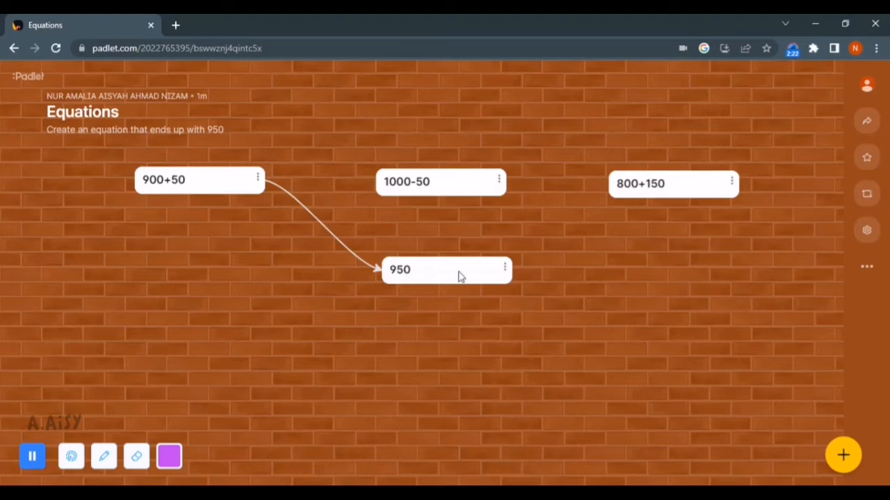
mouse_move(462, 277)
mouse_down()
mouse_move(346, 343)
mouse_move(165, 359)
mouse_move(598, 285)
mouse_move(542, 324)
mouse_move(292, 315)
mouse_move(209, 246)
mouse_move(159, 287)
mouse_move(286, 316)
mouse_move(506, 302)
mouse_move(464, 305)
mouse_move(453, 285)
mouse_up()
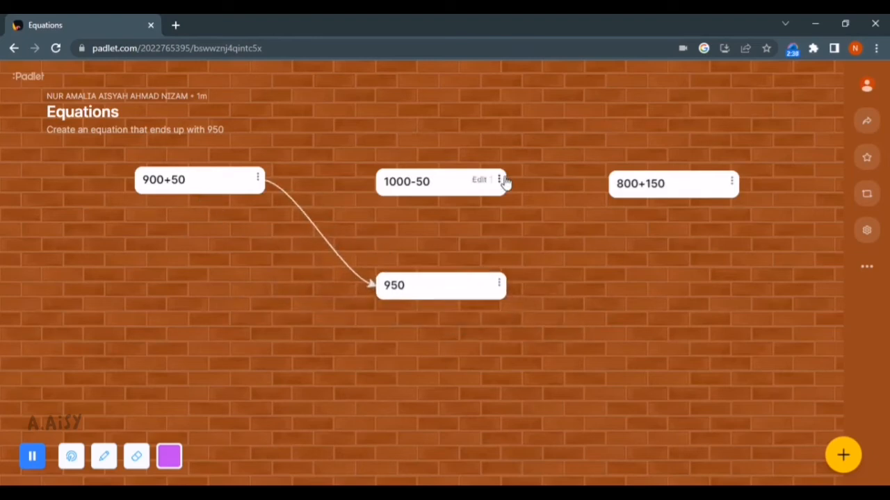
click(499, 181)
click(594, 313)
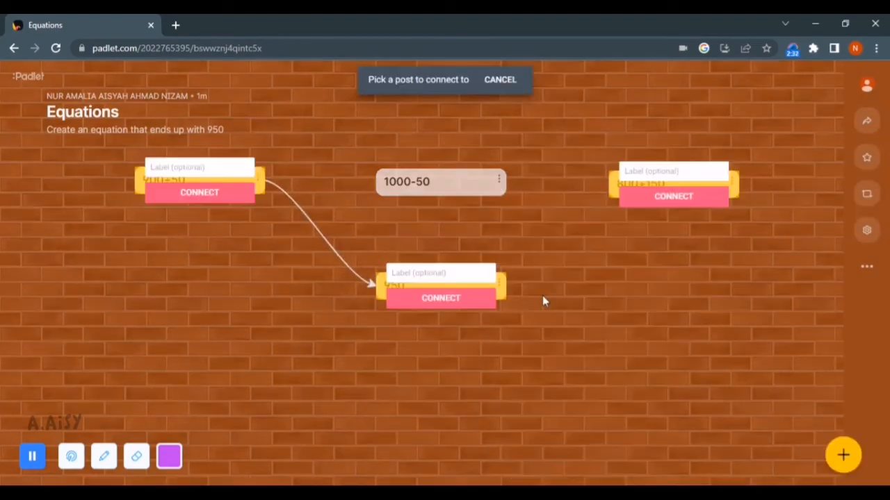
click(424, 300)
click(734, 183)
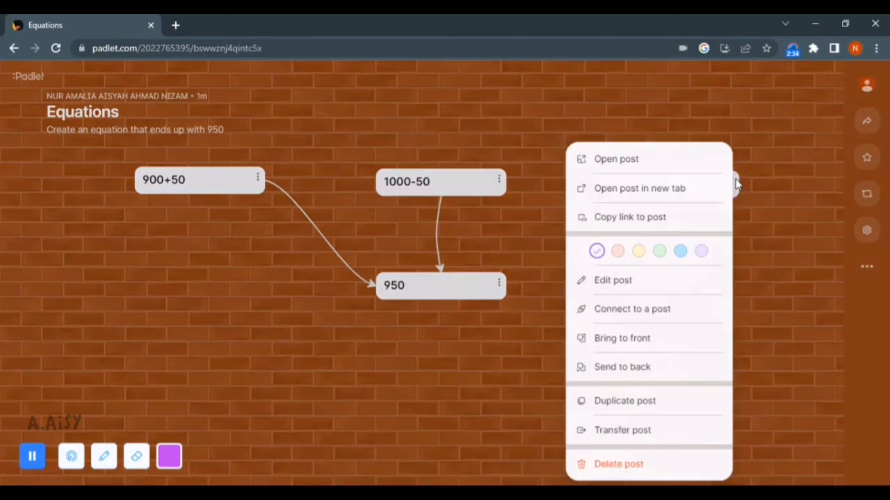
click(657, 310)
click(478, 308)
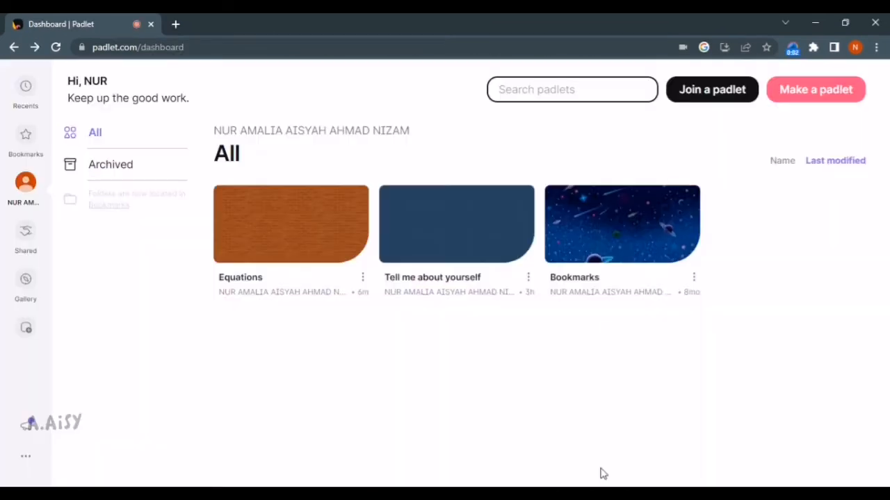
Make a new padlet in the Stream format
click(806, 98)
click(641, 174)
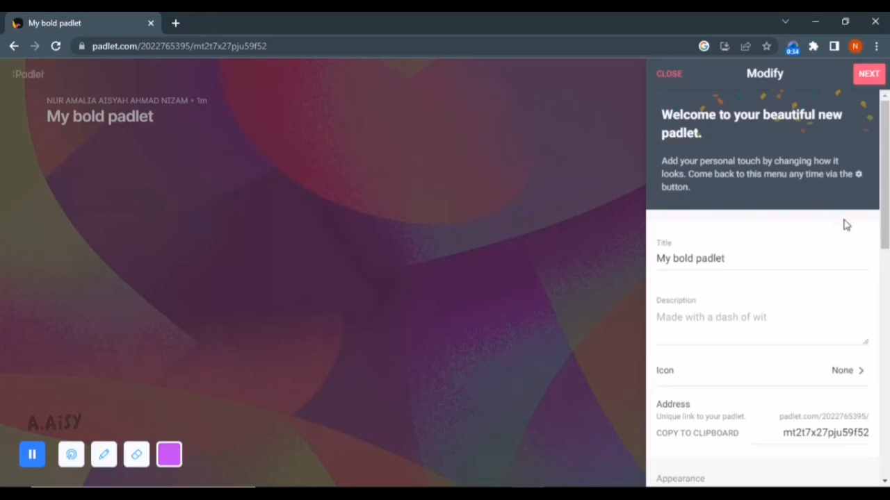
Review the board title and apply the Cardboard wallpaper from Textures and Patterns
drag(758, 261, 646, 277)
drag(764, 261, 655, 264)
click(731, 328)
scroll(840, 304, down, 2)
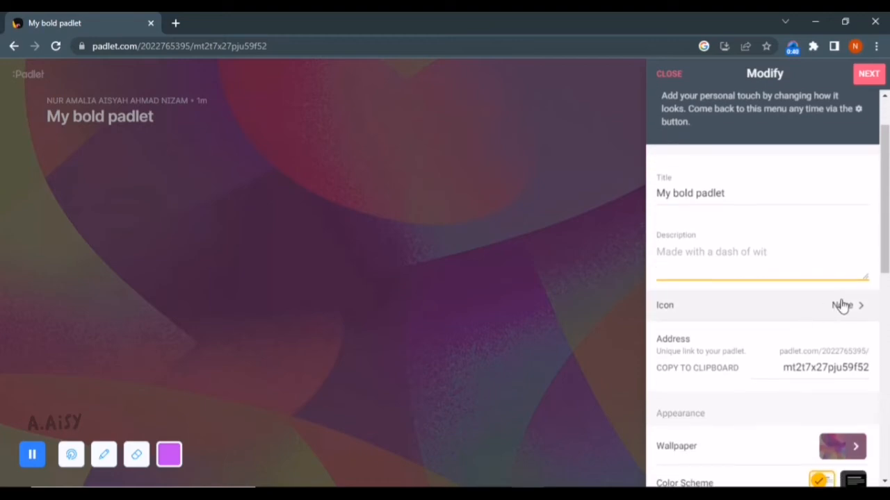
click(829, 391)
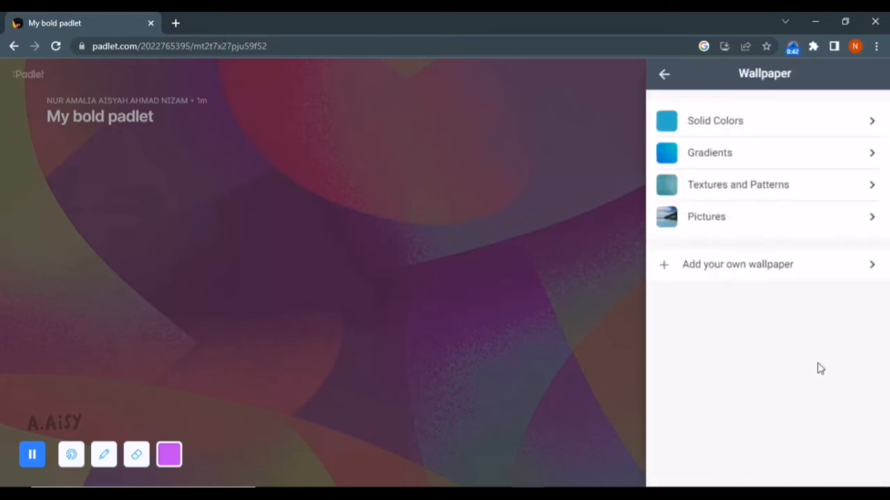
click(757, 185)
scroll(816, 290, down, 9)
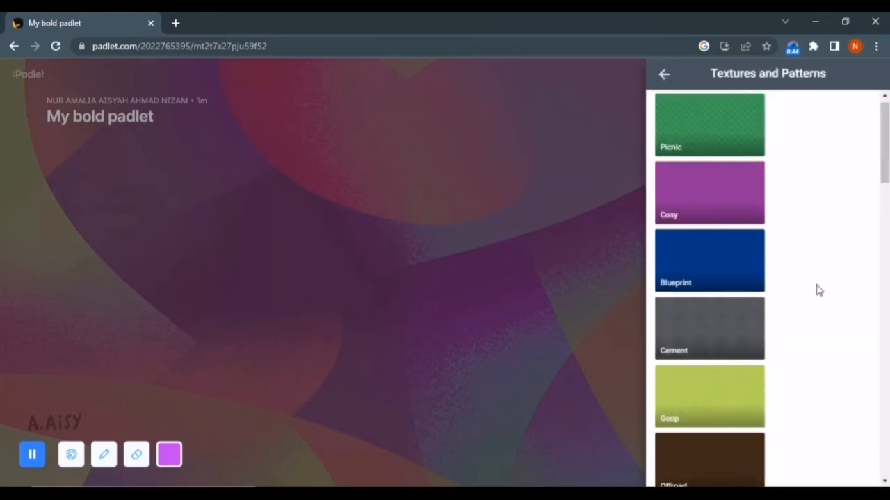
click(734, 189)
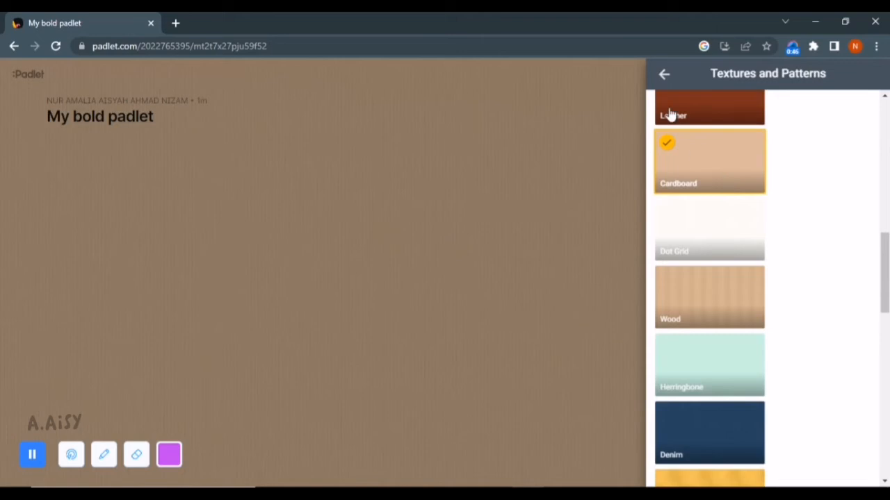
Return to the board settings and complete setup so the board is ready for posting
click(663, 74)
click(670, 75)
scroll(854, 269, down, 10)
scroll(838, 337, up, 12)
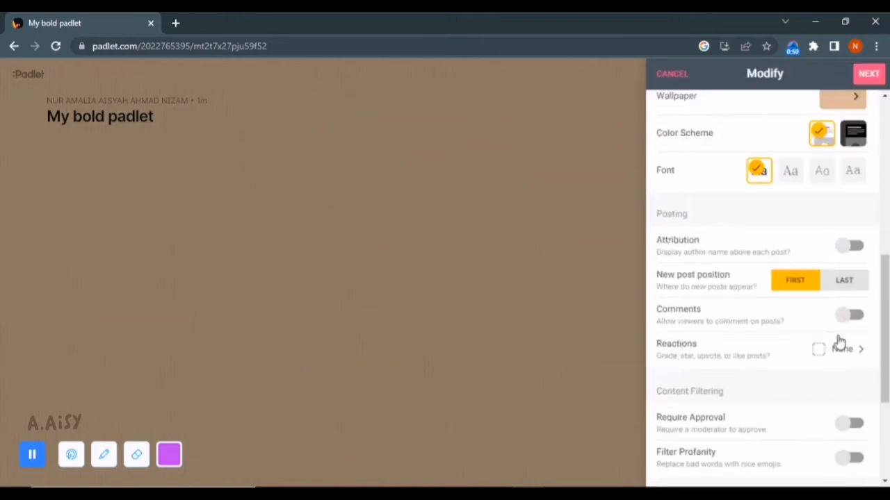
click(870, 73)
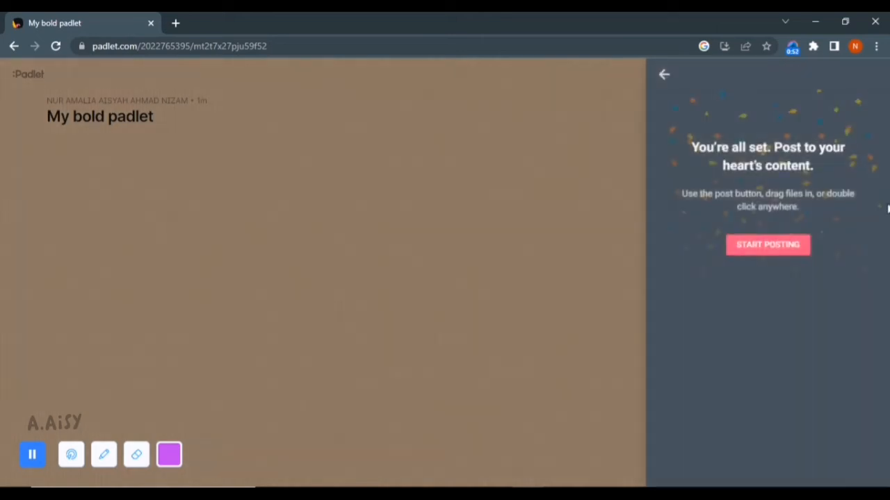
click(774, 246)
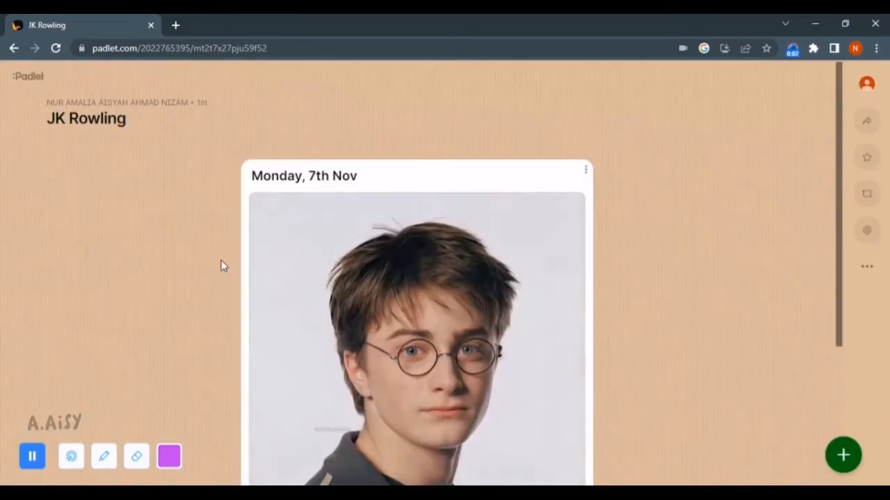
Publish a text post titled 'Tuesday, 8th Nov' above the Monday, 7th Nov post
scroll(769, 267, down, 3)
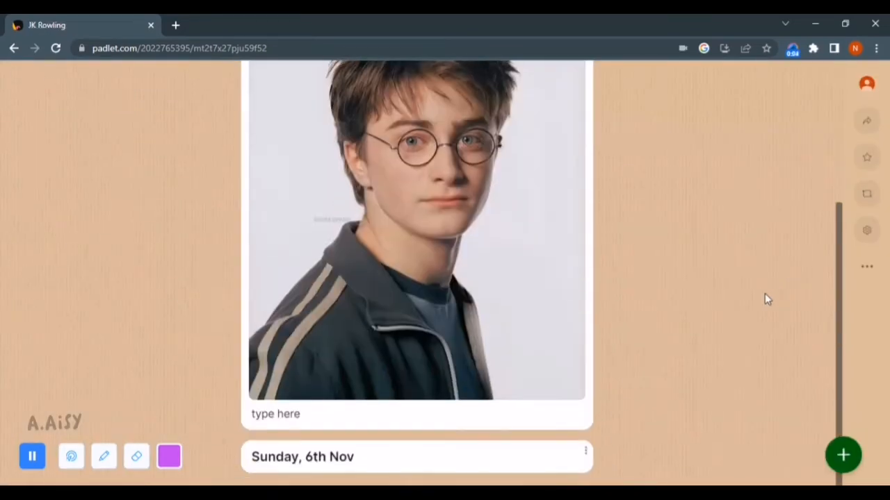
scroll(770, 302, up, 3)
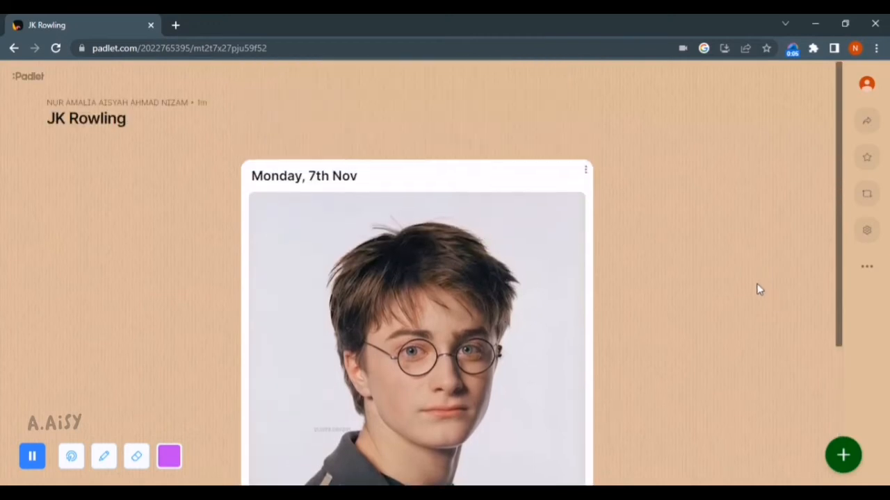
scroll(757, 288, down, 3)
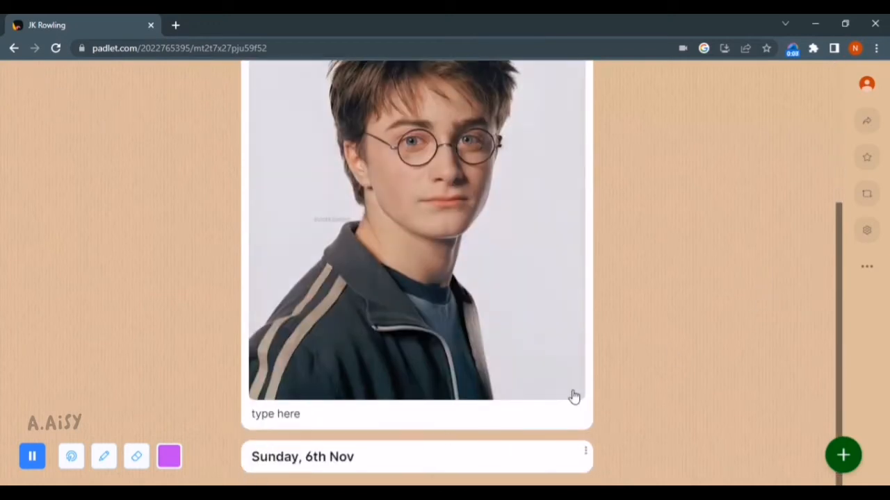
scroll(577, 394, up, 3)
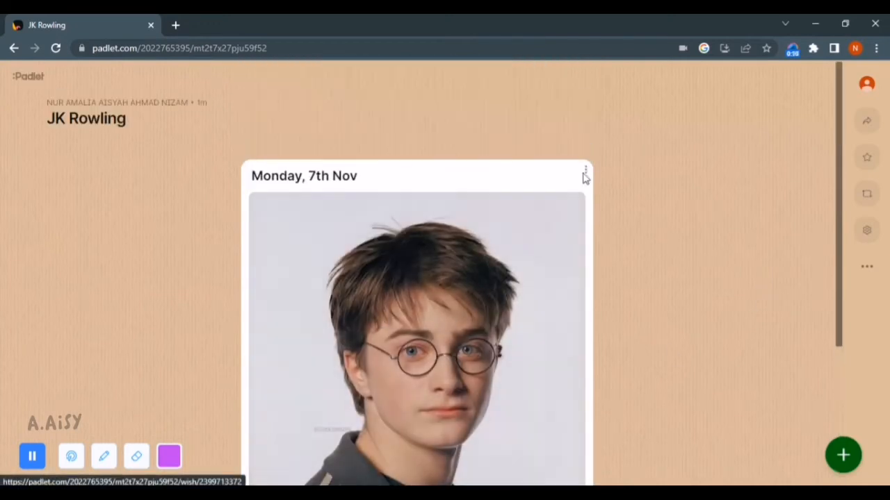
click(837, 453)
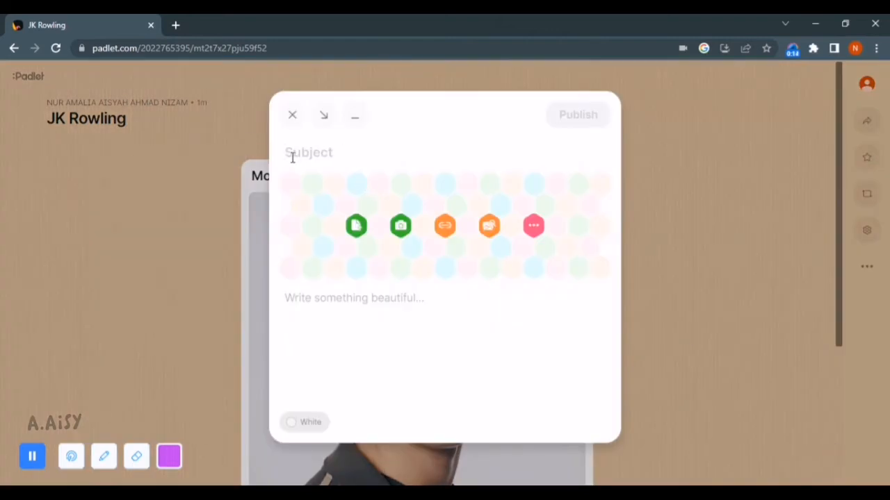
text(Tuesday)
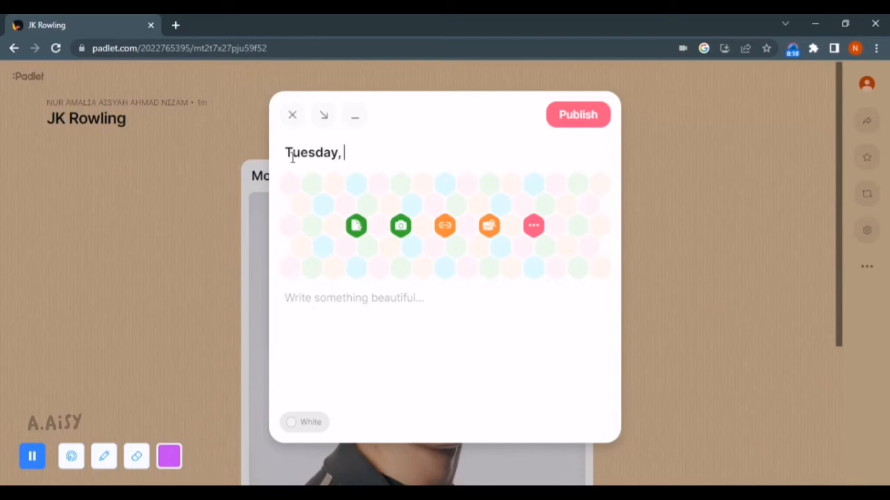
text(, 8)
key(Tab)
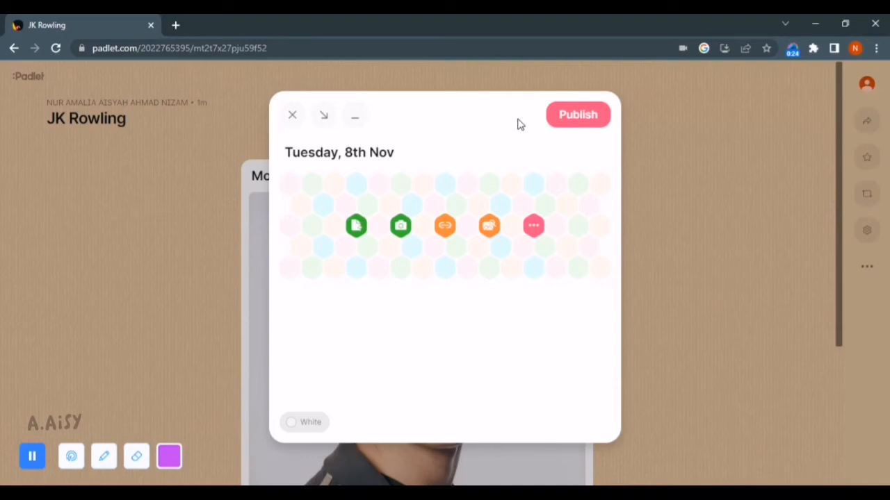
click(553, 120)
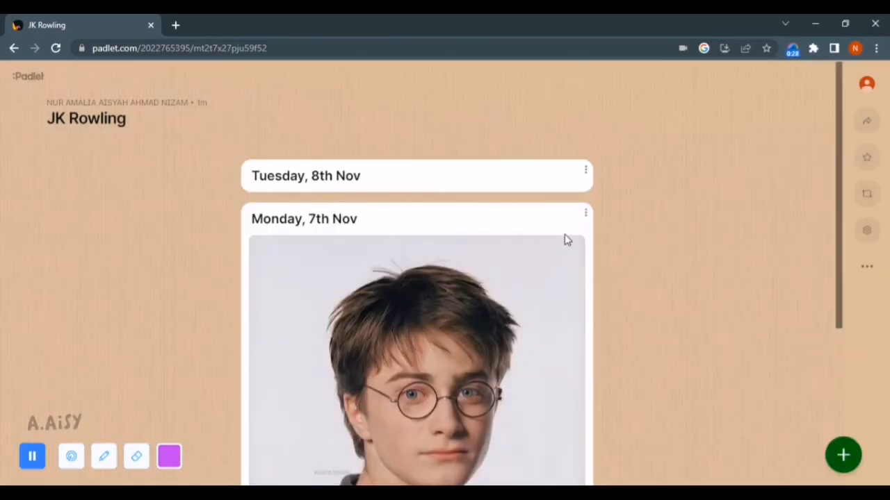
Open the Tuesday post and a blank new post, closing both without changes
mouse_move(559, 221)
click(409, 187)
click(293, 117)
click(843, 456)
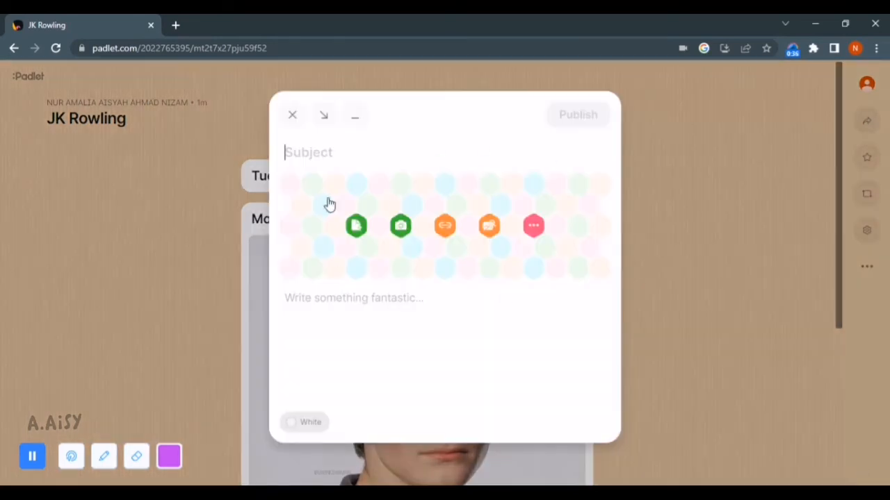
click(292, 116)
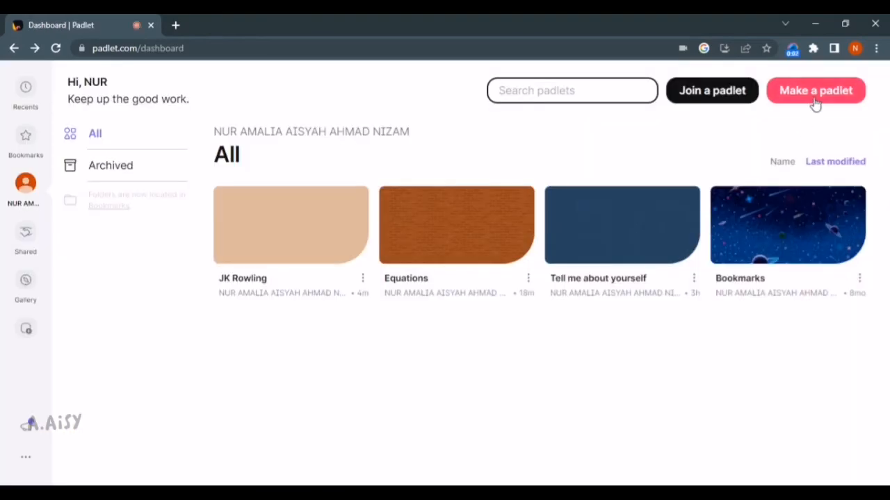
Start a new padlet from the dashboard and pick the Grid format
click(814, 91)
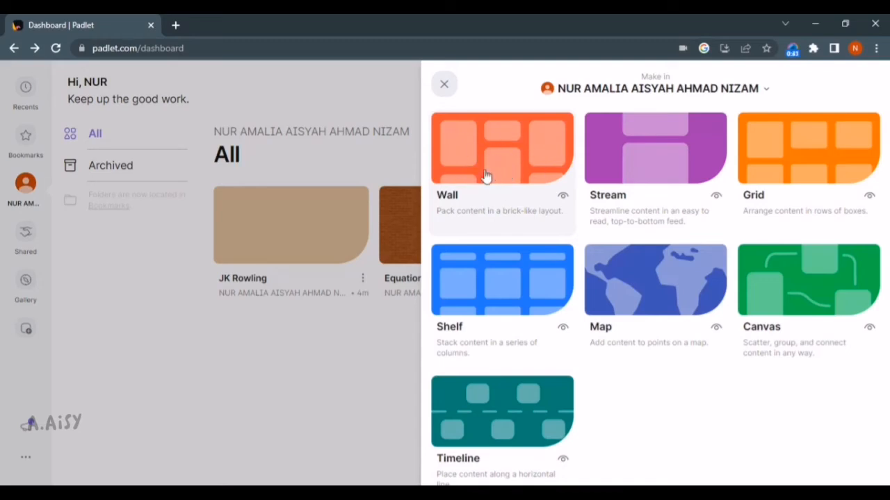
click(797, 162)
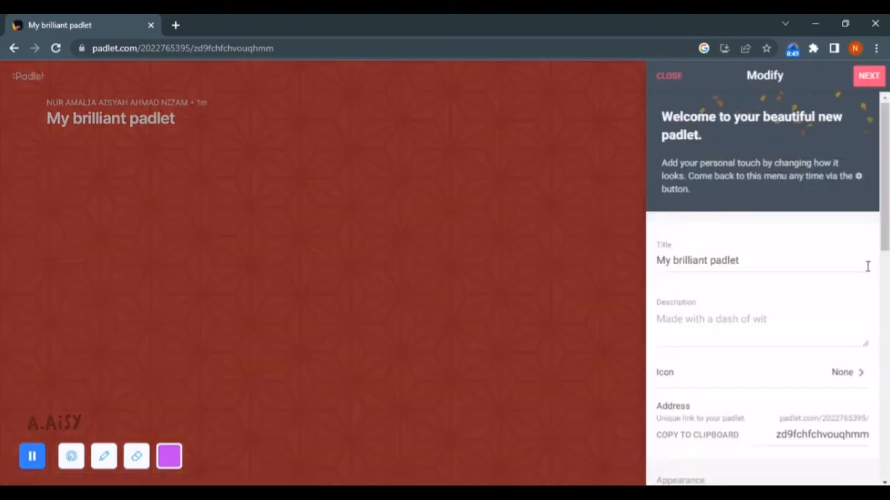
Keep the default My brilliant padlet settings and finish the board setup
drag(664, 263, 738, 264)
click(718, 323)
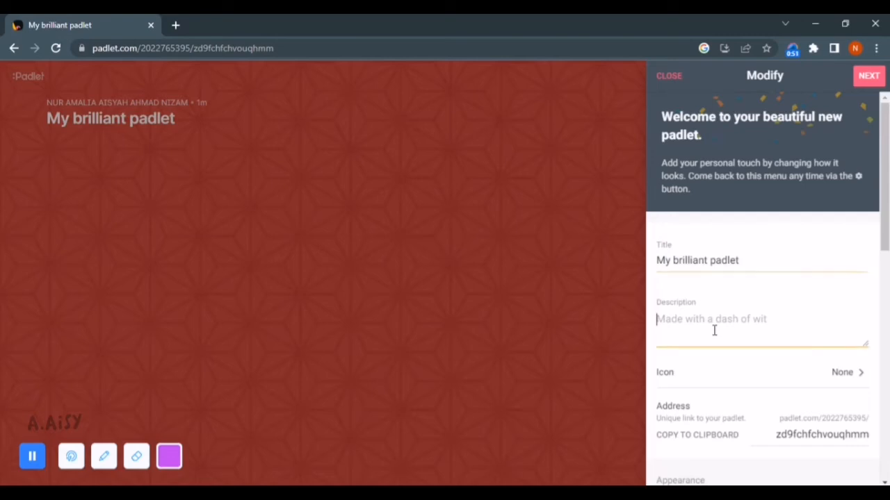
scroll(716, 330, down, 8)
scroll(716, 336, up, 10)
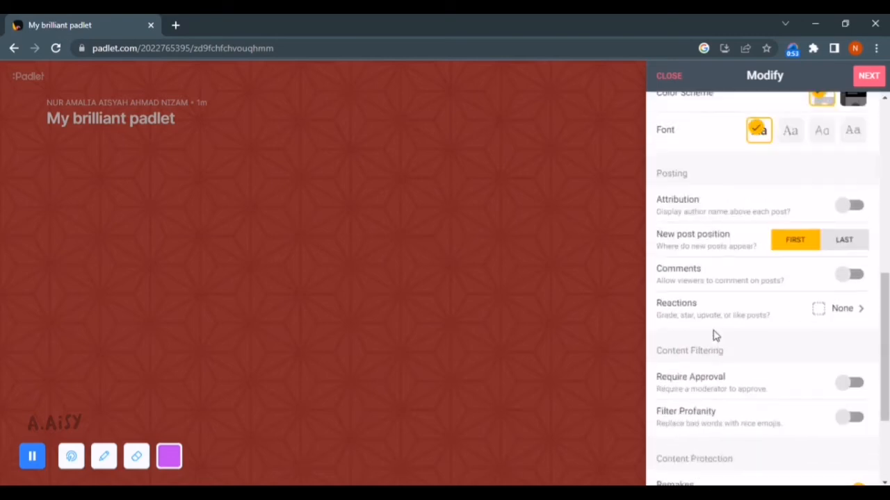
click(867, 85)
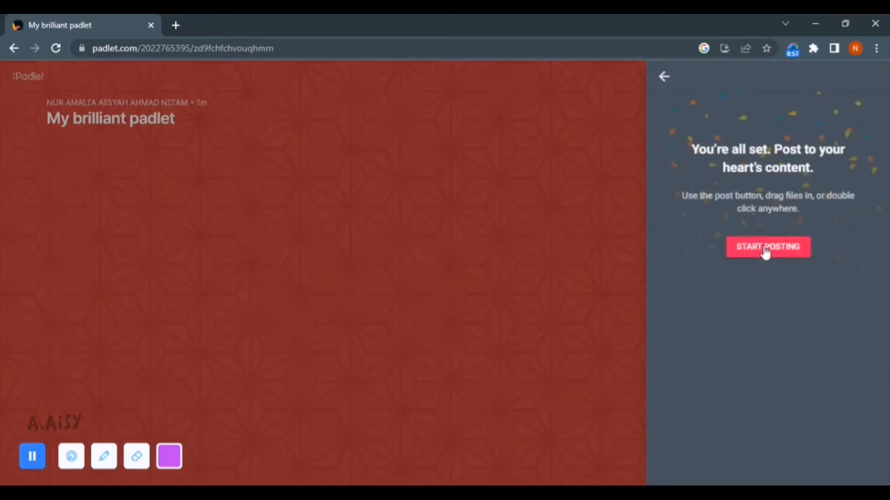
click(764, 247)
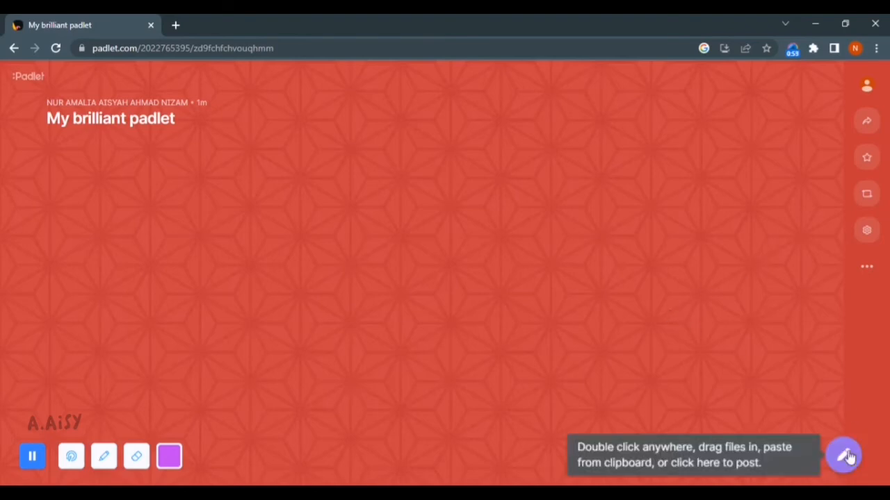
Publish a post titled 'STudent 1' with placeholder body text 'mnchbekjbahfkjfbkhbsfd'
click(843, 456)
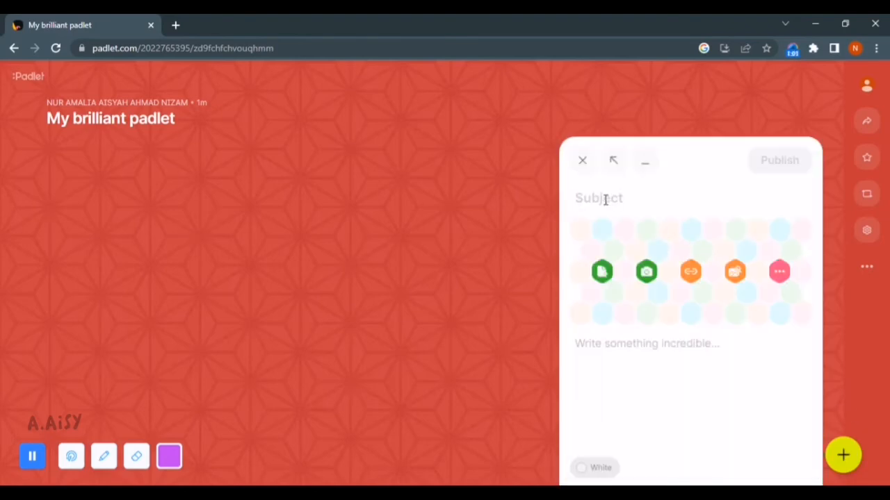
text(STuden)
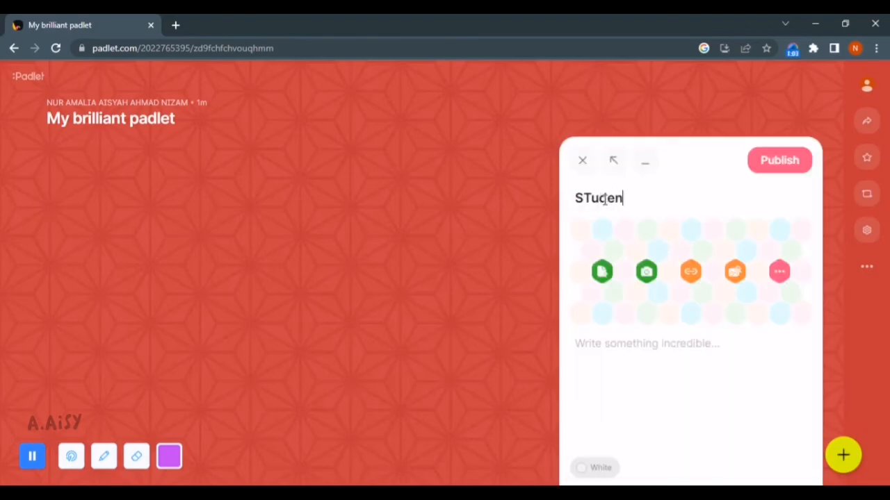
text(t 1)
click(657, 348)
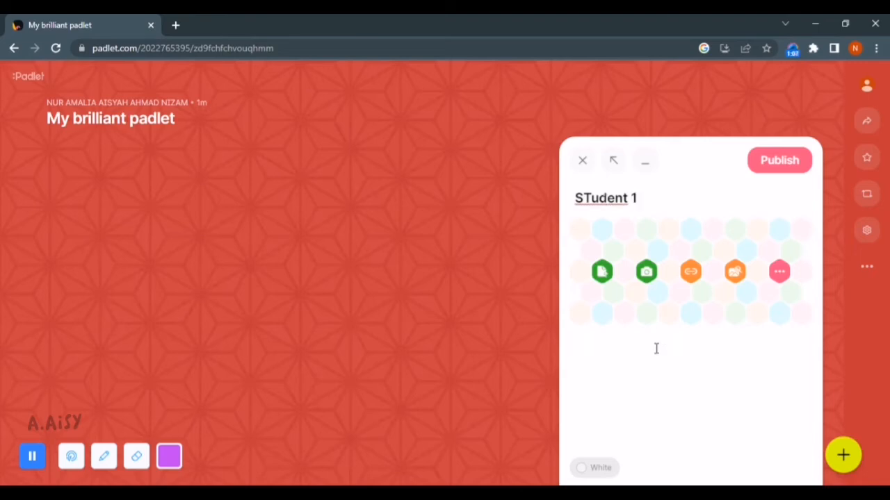
text(mnchbekjbahfkjfbkhbsfd)
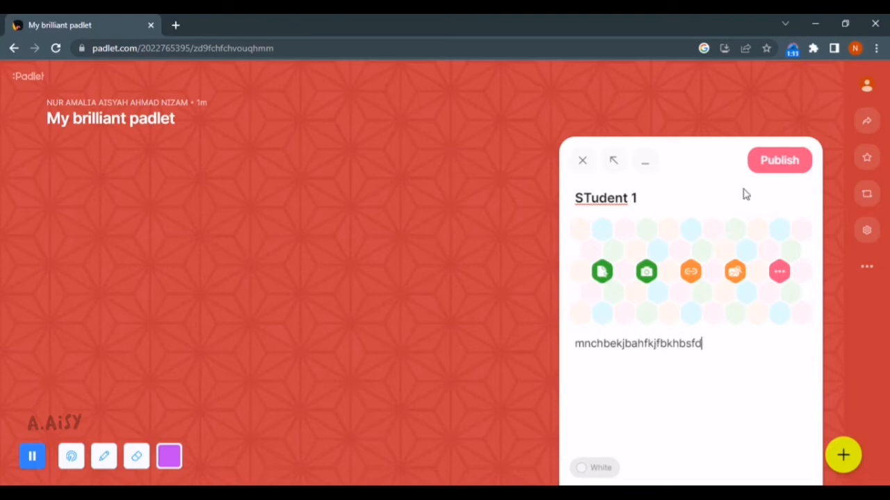
click(765, 166)
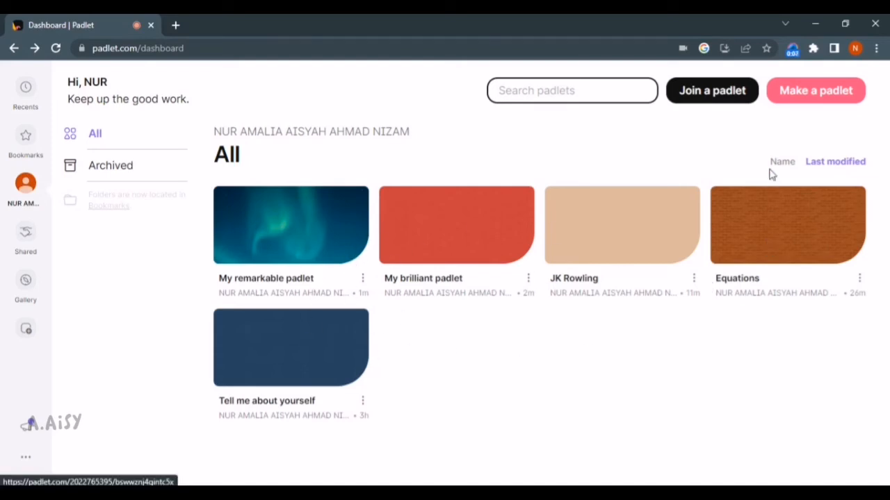
Dismiss the upgrade offer and delete Tell me about yourself using its confirmation code
click(800, 95)
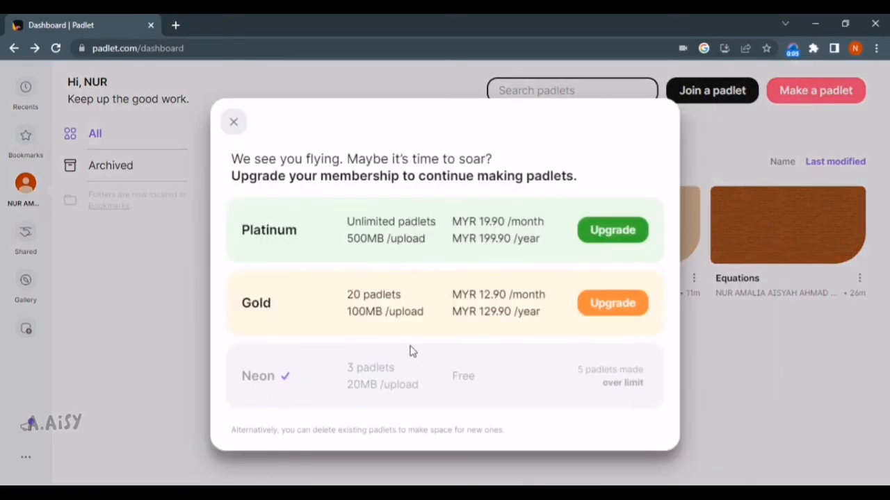
click(234, 124)
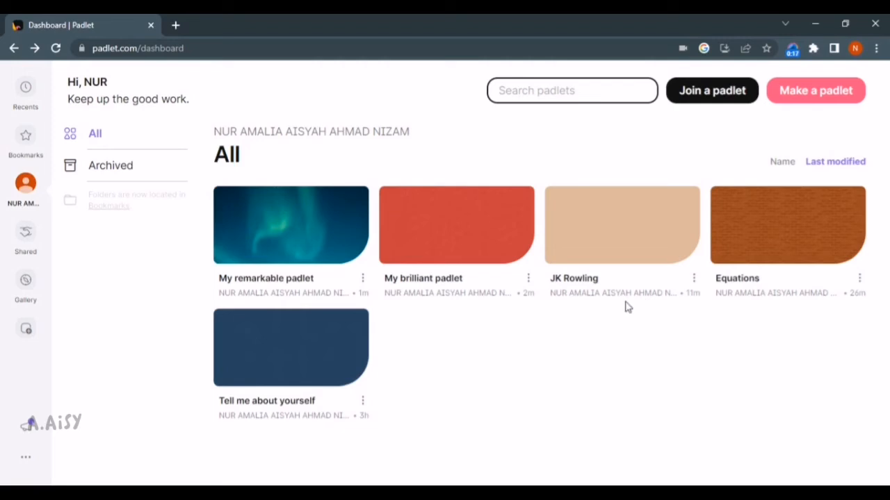
click(362, 401)
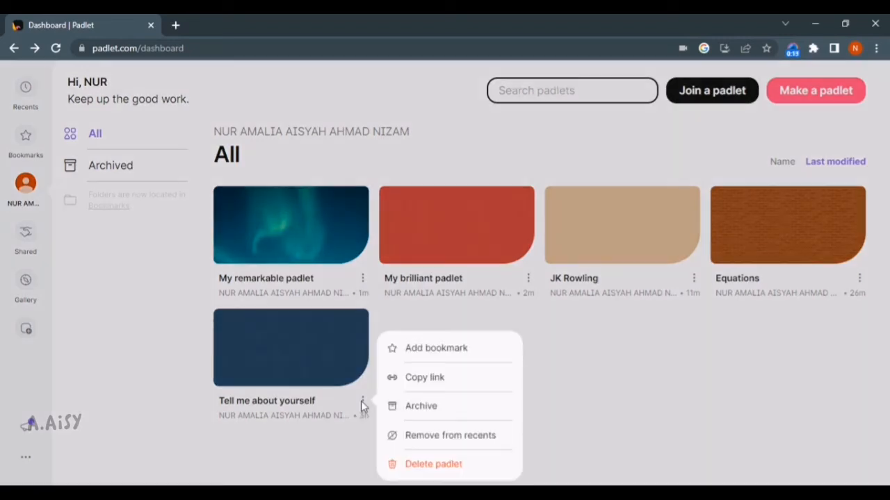
click(427, 465)
click(459, 320)
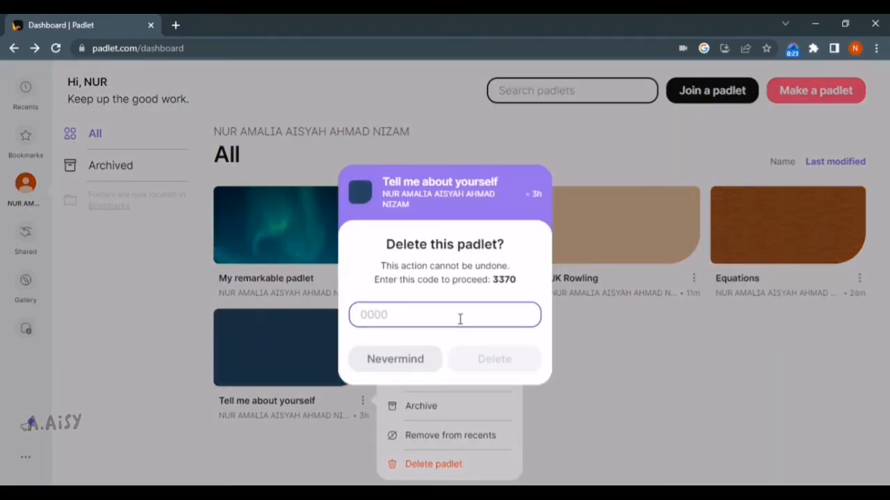
text(3370)
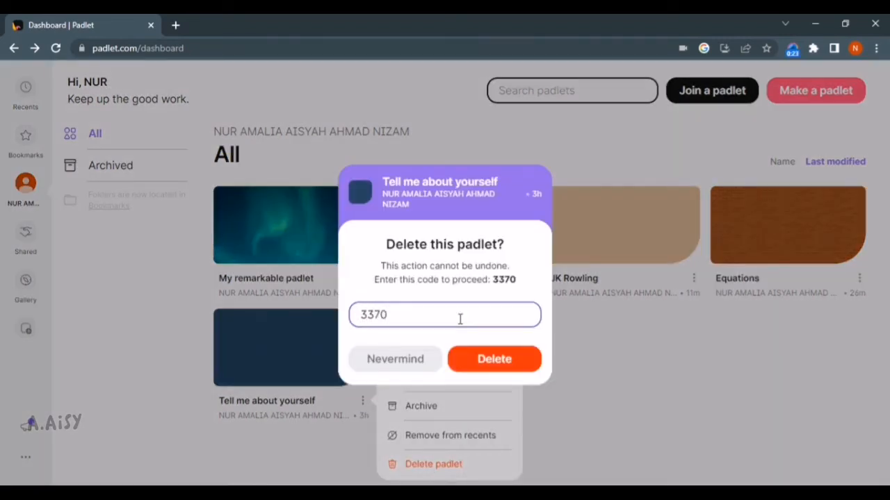
key(Return)
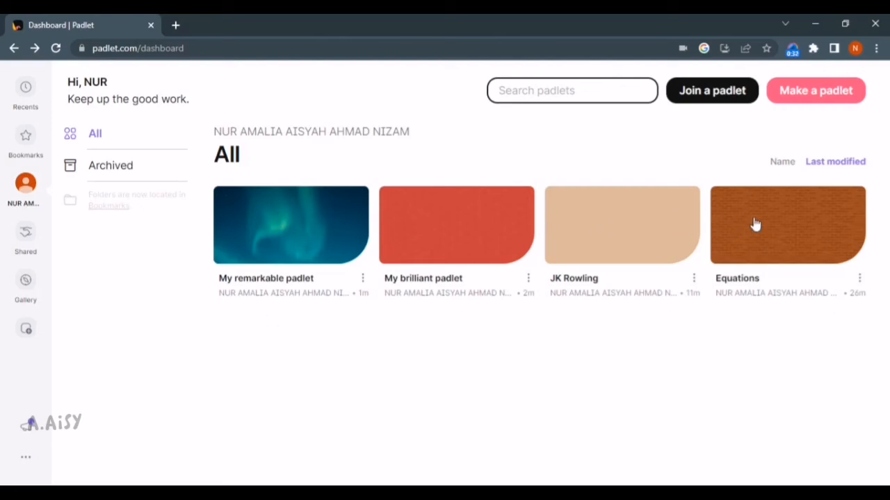
Archive the Equations, JK Rowling and My brilliant padlet boards
click(861, 279)
click(764, 335)
click(694, 278)
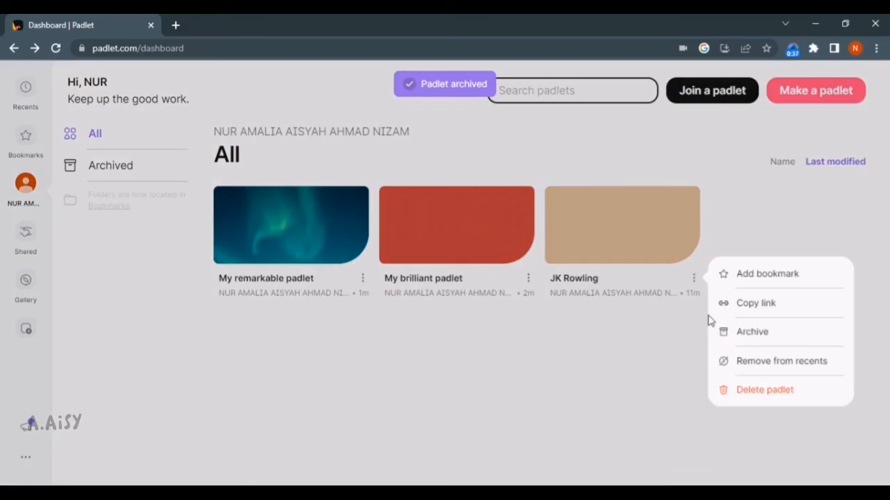
click(745, 339)
click(528, 279)
click(574, 339)
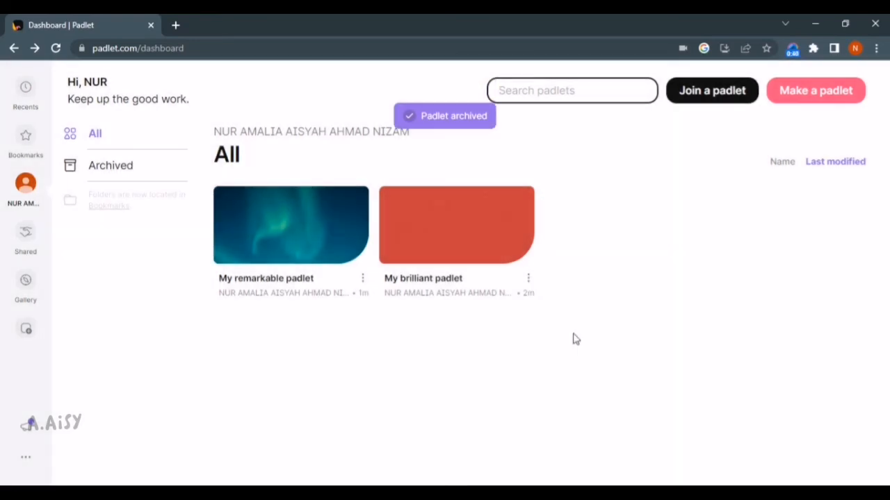
click(828, 98)
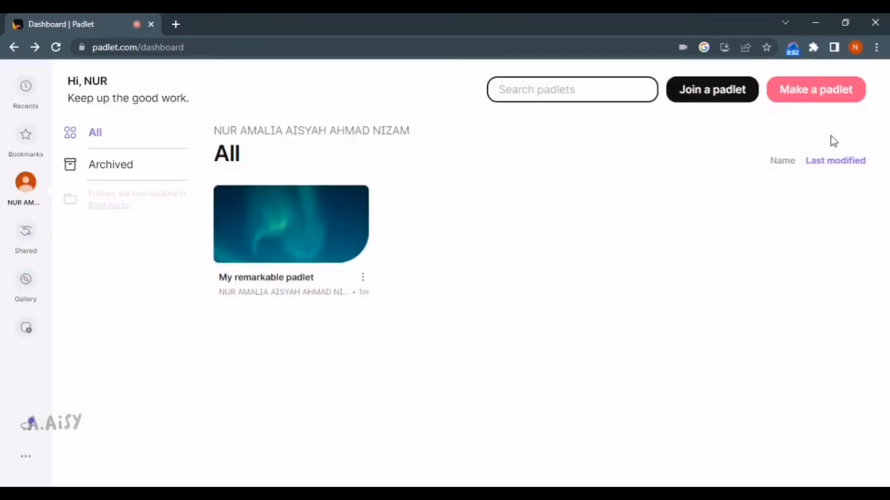
Make a Shelf-format padlet and skip through its appearance settings to start posting
click(818, 90)
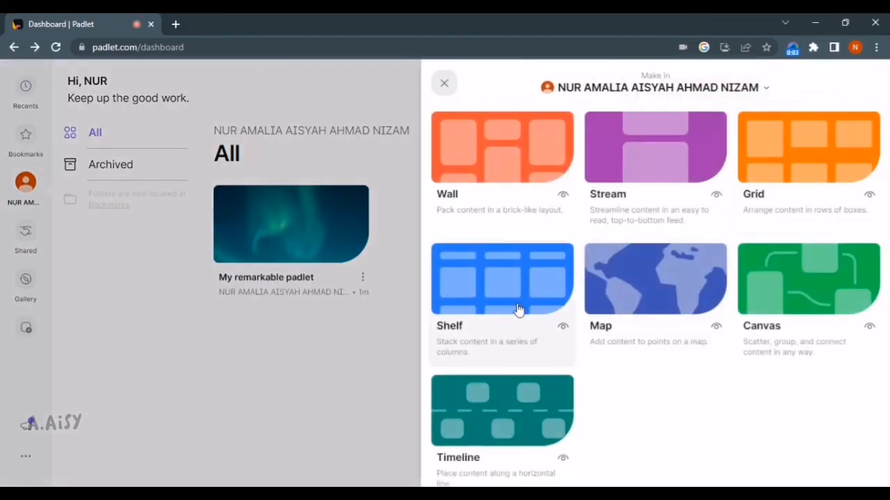
click(518, 310)
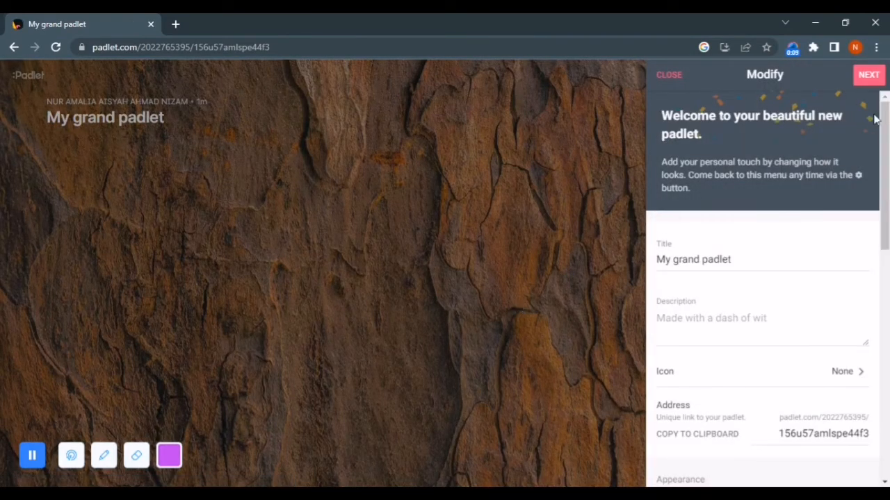
scroll(875, 119, down, 6)
scroll(842, 85, up, 6)
click(864, 82)
click(789, 243)
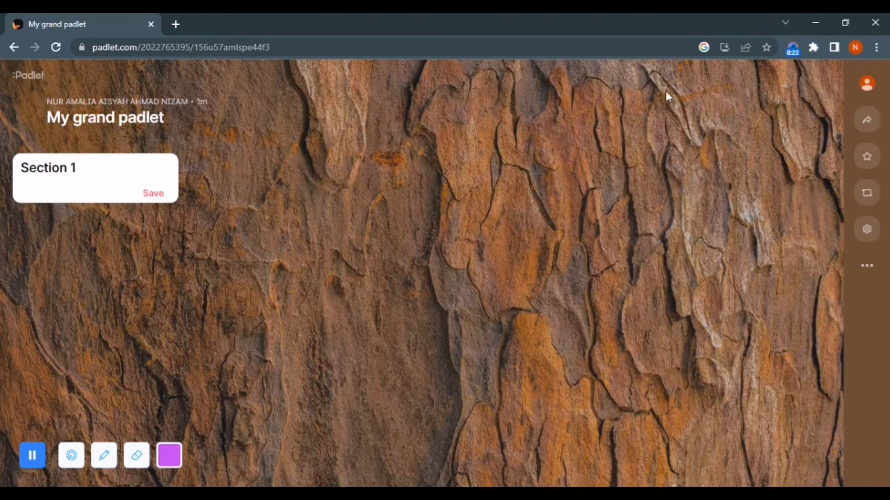
Rename Section 1 to CHAPTER 1 and discard an empty post started under it
drag(90, 167, 21, 168)
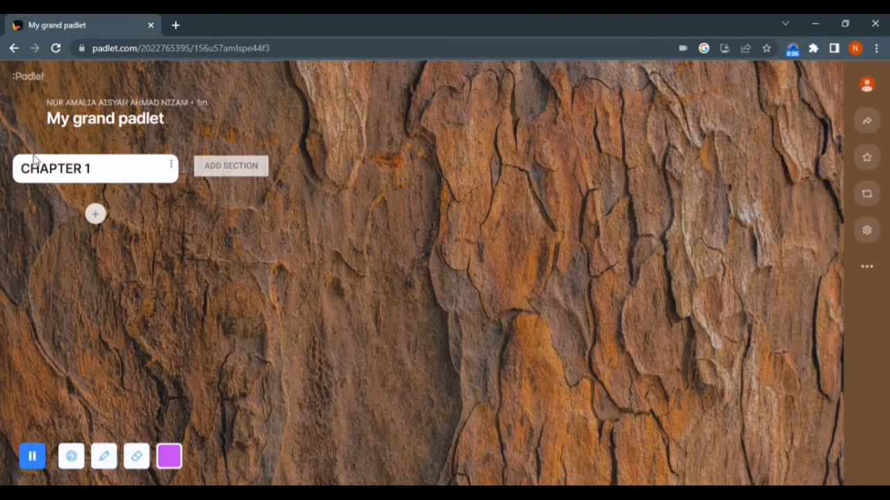
click(95, 215)
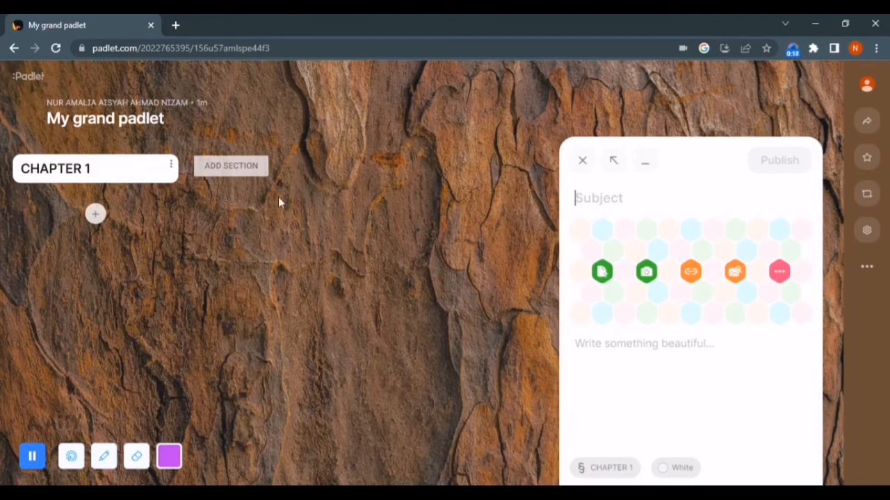
click(583, 159)
Add and save CHAPTER 2 and ASSIGNMENTS sections to the shelf
click(244, 174)
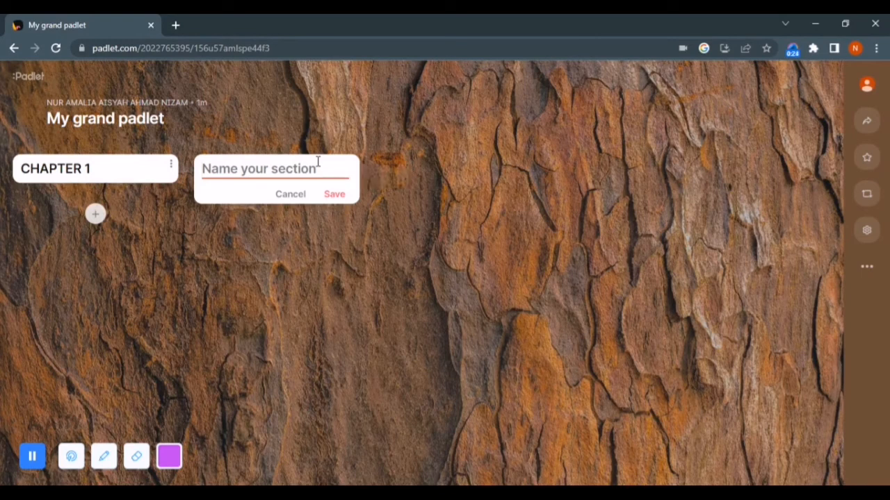
text(CHAPTER 2)
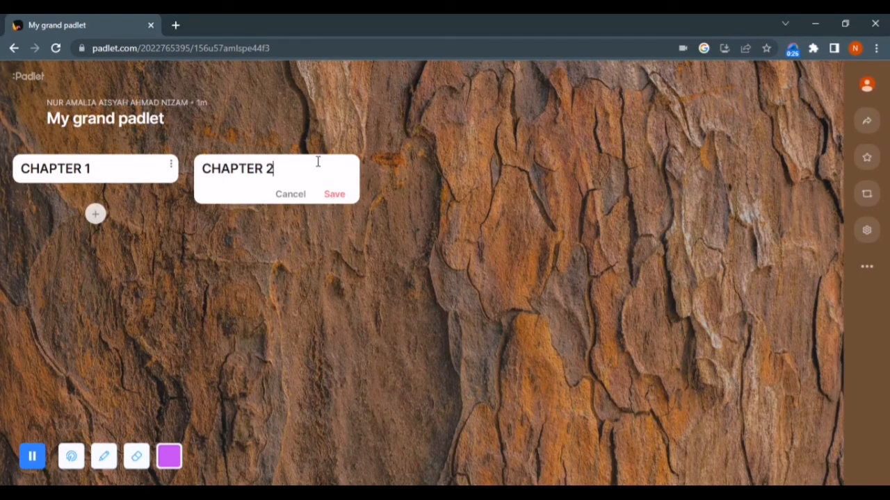
click(336, 196)
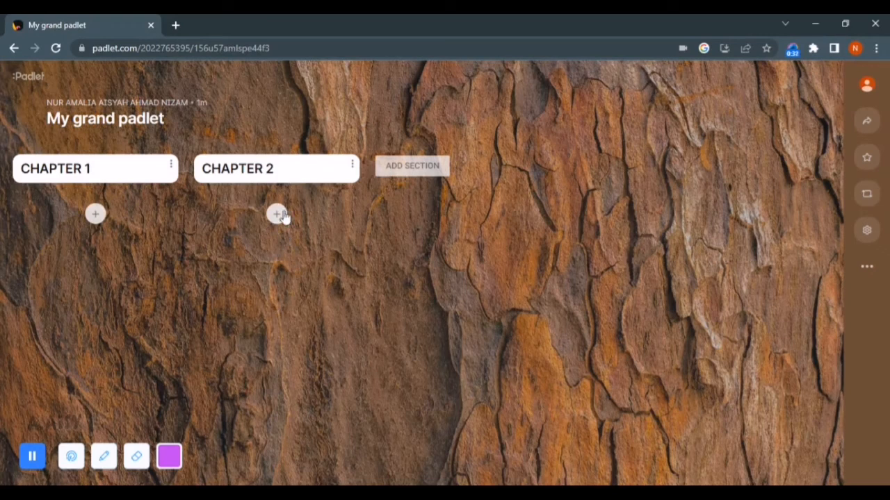
click(426, 167)
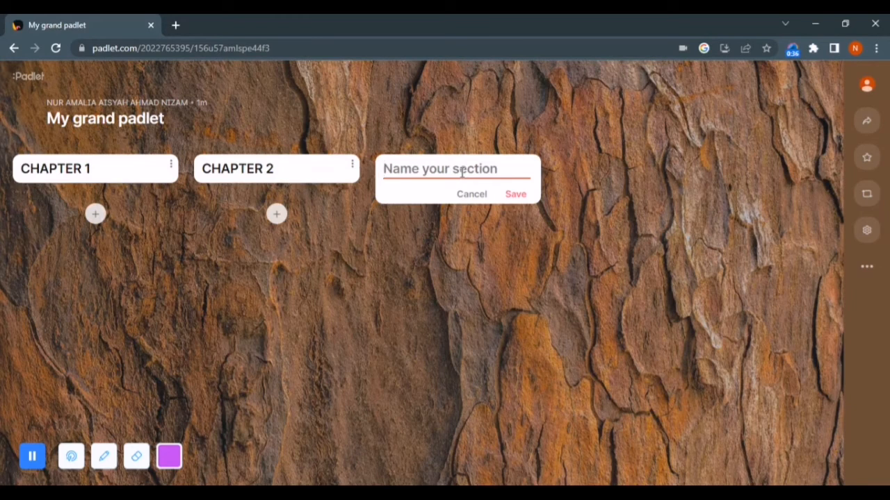
text(ASSIGNMN)
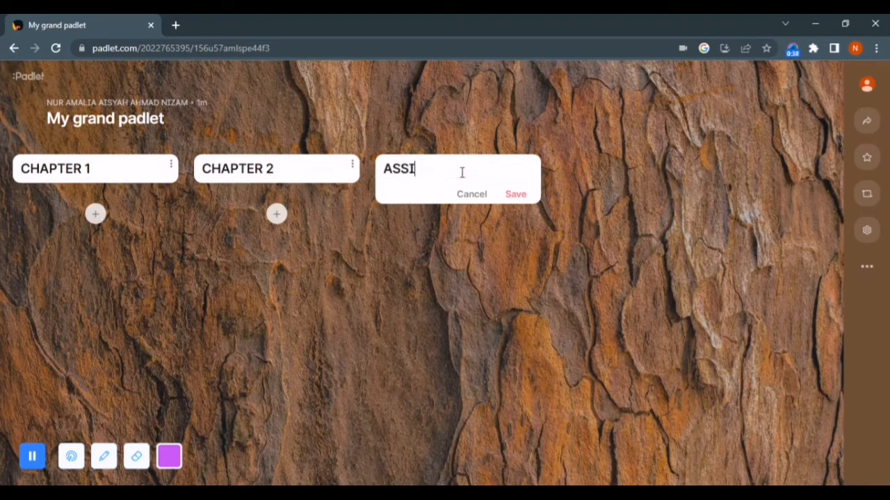
key(BackSpace)
key(BackSpace)
text(ENTS)
click(525, 197)
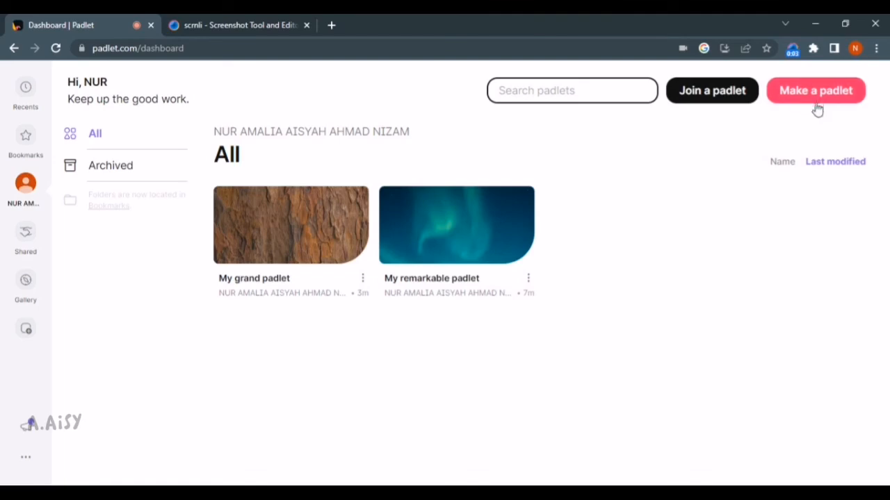
Create a Map-format padlet and set its map style to The Usual
click(820, 95)
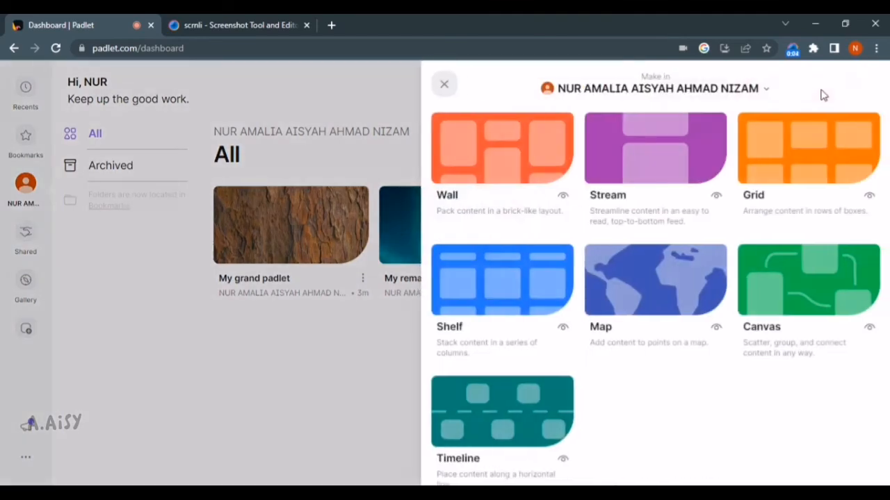
click(664, 281)
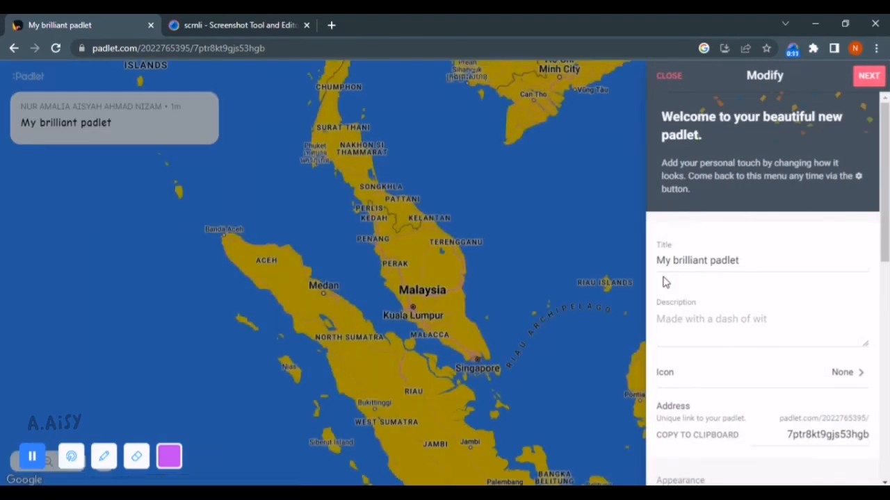
scroll(862, 306, down, 3)
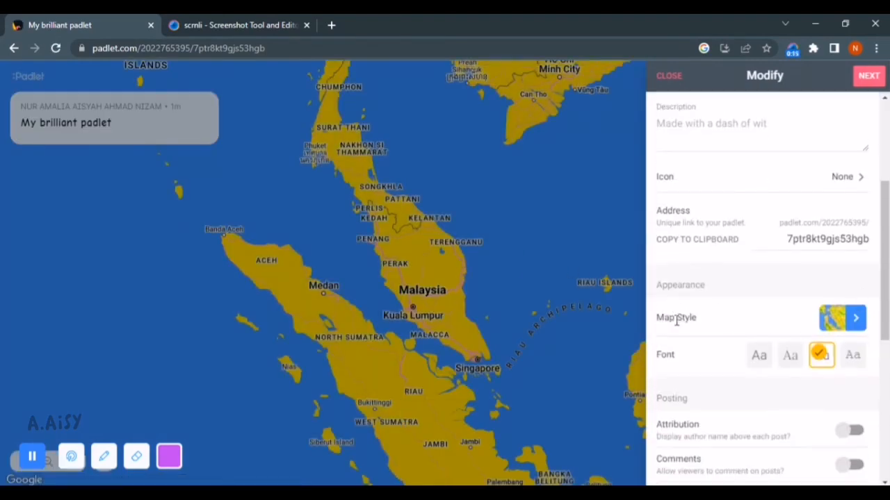
click(839, 325)
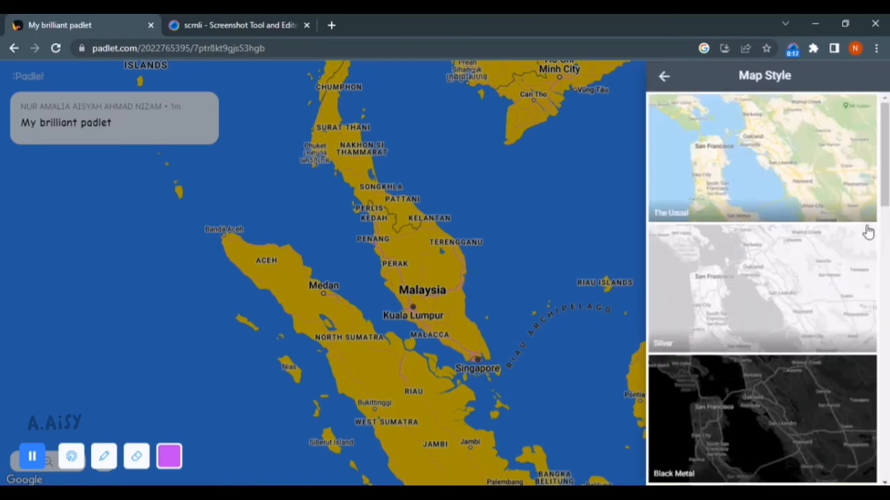
scroll(886, 193, down, 6)
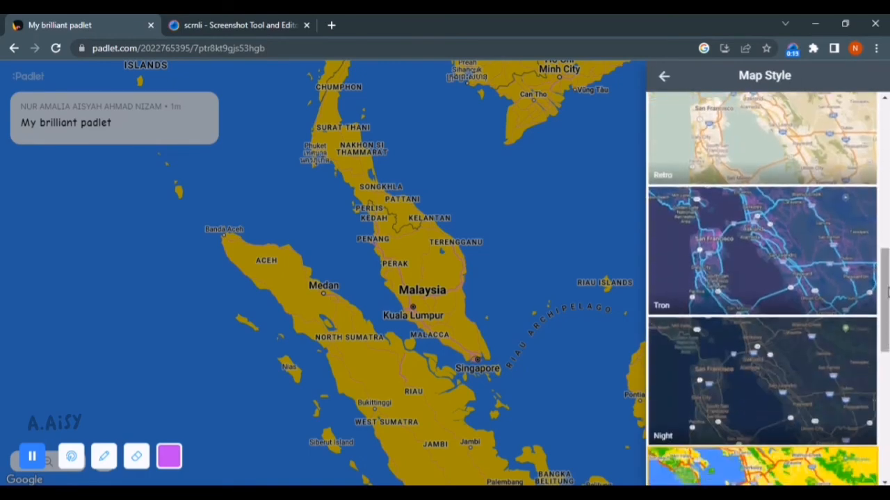
drag(886, 273, 887, 114)
click(748, 123)
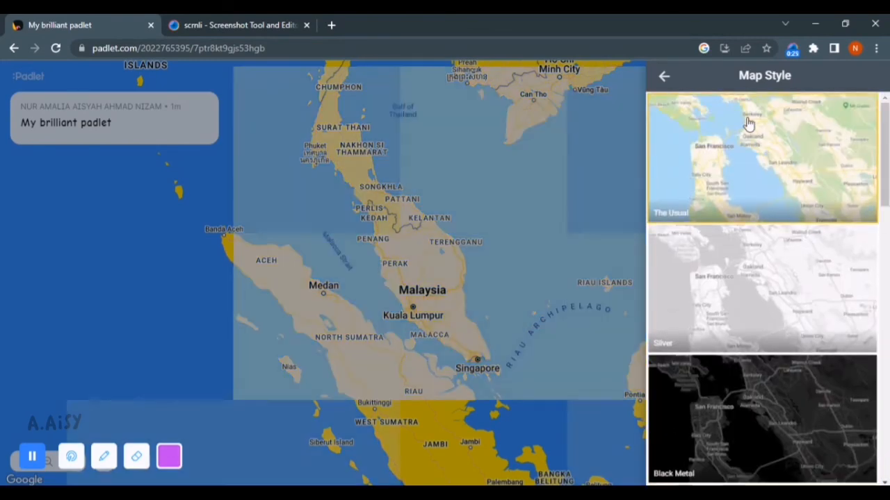
Return to the main settings and finish setup so the whole map shows
click(666, 77)
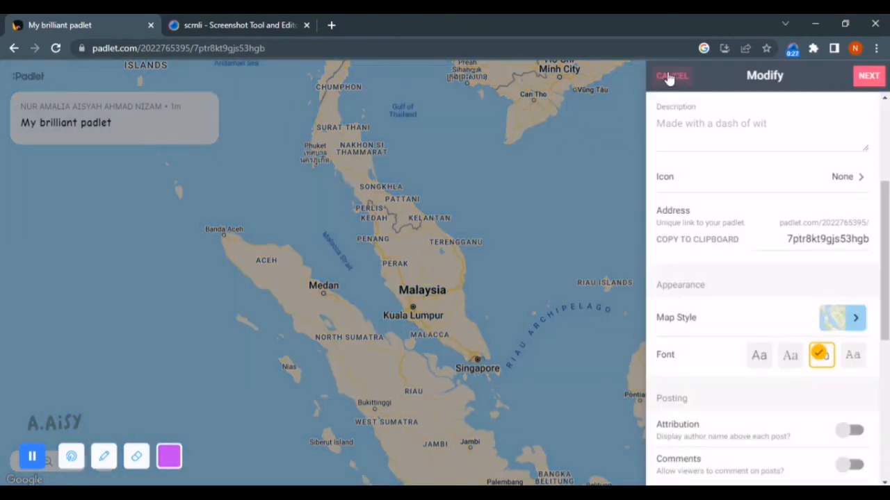
click(869, 75)
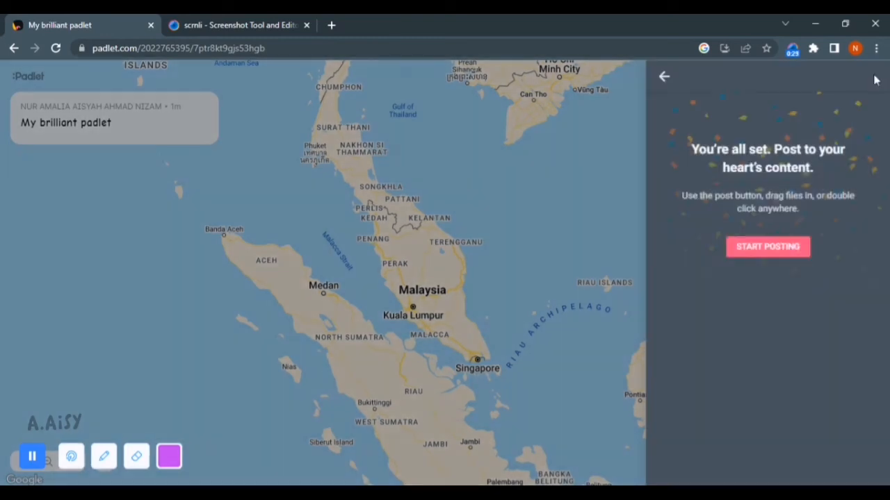
click(780, 245)
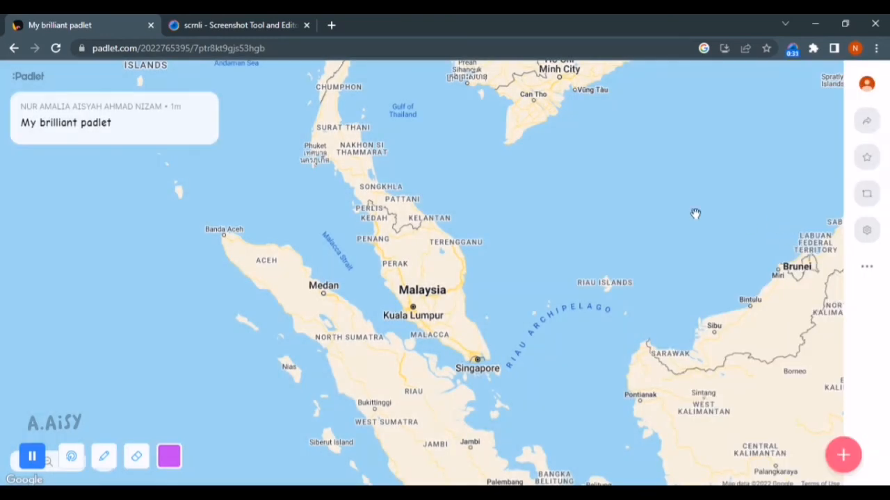
Pan and zoom the map to centre it on peninsular Malaysia
drag(696, 213, 542, 298)
drag(543, 230, 356, 105)
drag(695, 225, 480, 247)
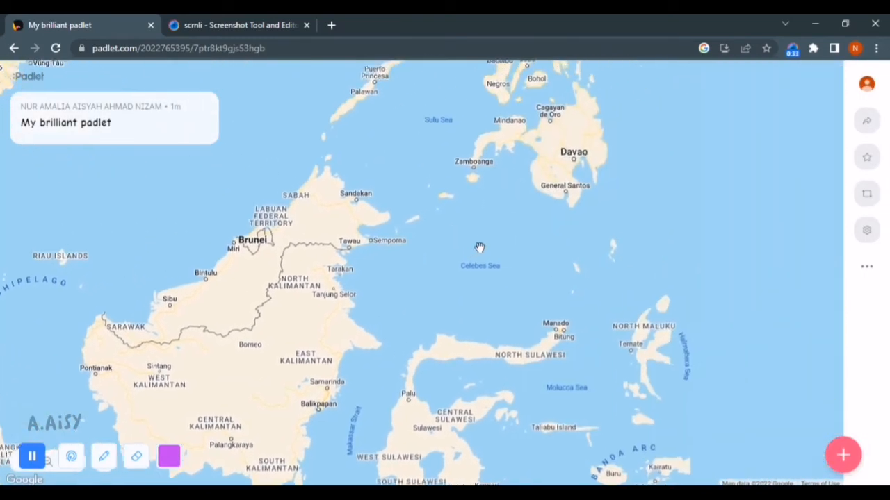
drag(798, 232, 596, 353)
drag(501, 167, 744, 285)
drag(249, 262, 385, 262)
drag(241, 332, 661, 181)
drag(734, 300, 642, 215)
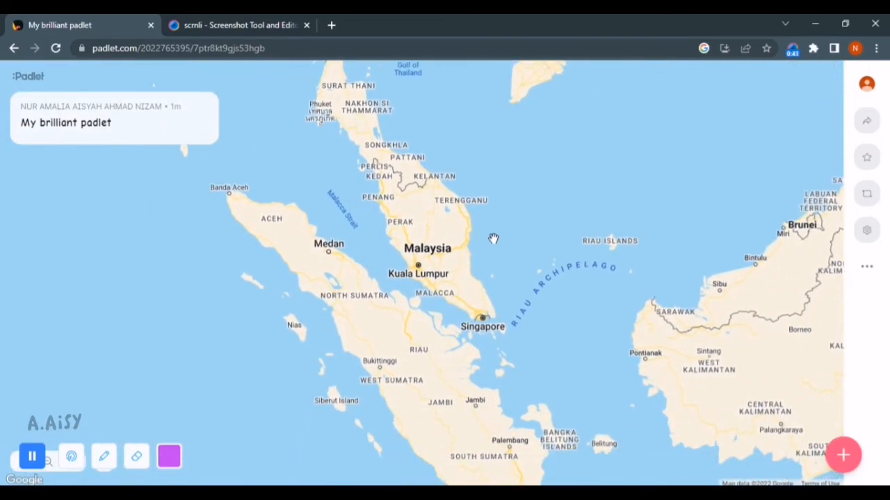
scroll(493, 238, up, 1)
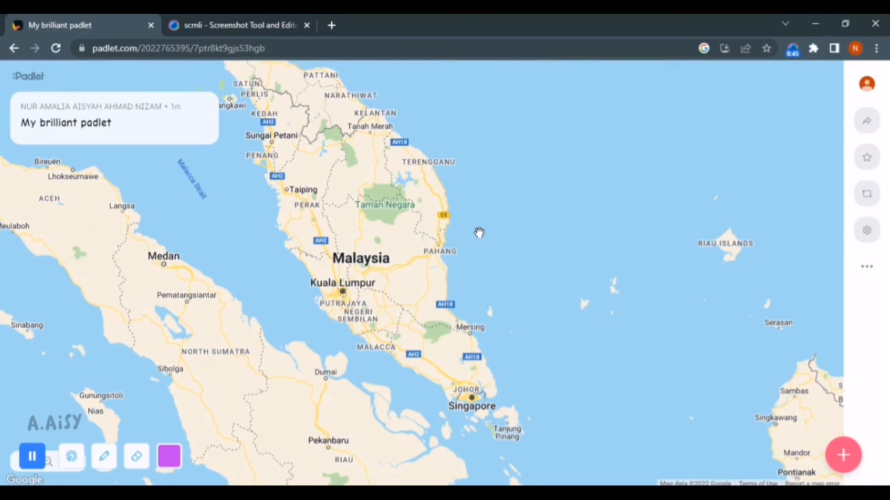
scroll(479, 232, up, 1)
drag(478, 232, 683, 291)
drag(787, 417, 746, 358)
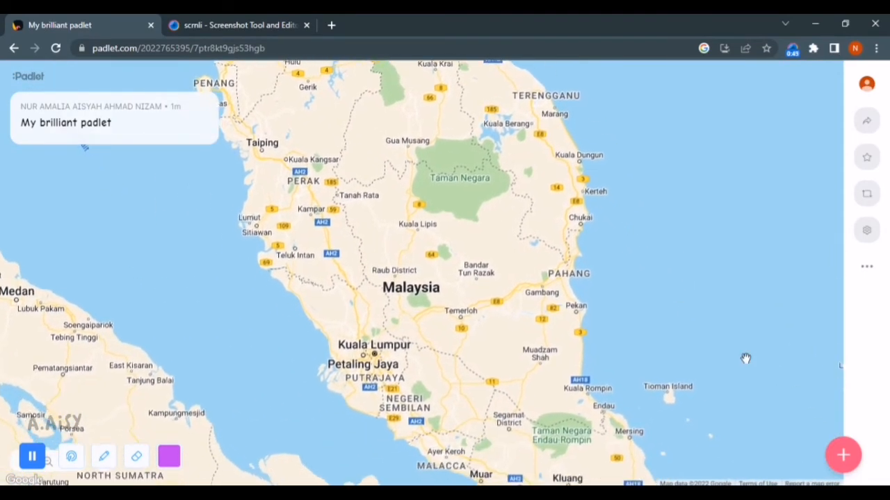
Publish a post pinned at Tampin, Negeri Sembilan on the map
click(842, 456)
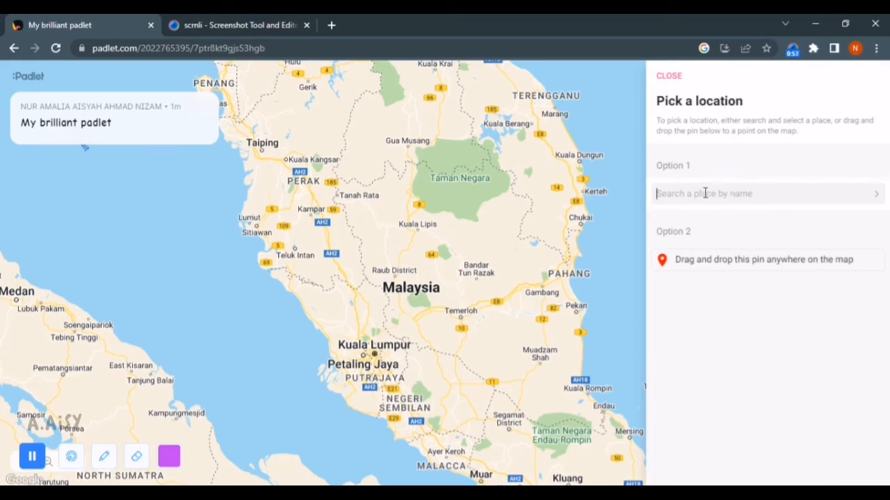
text(Tampin)
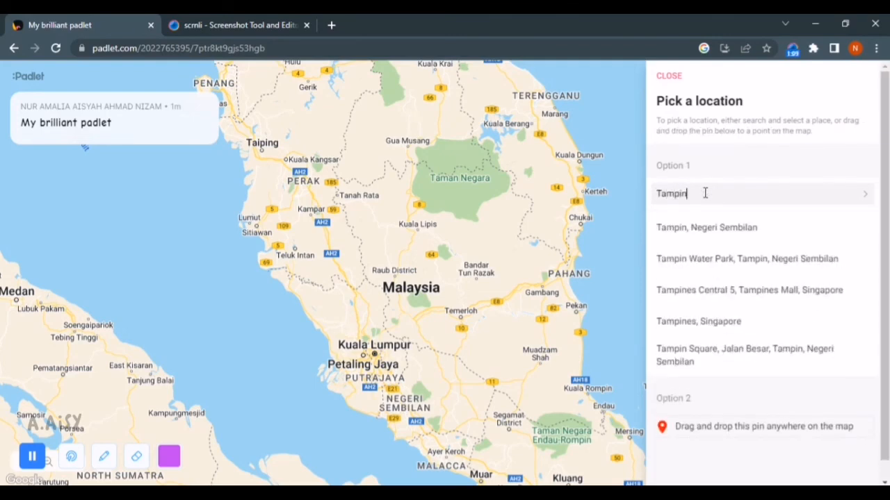
click(768, 238)
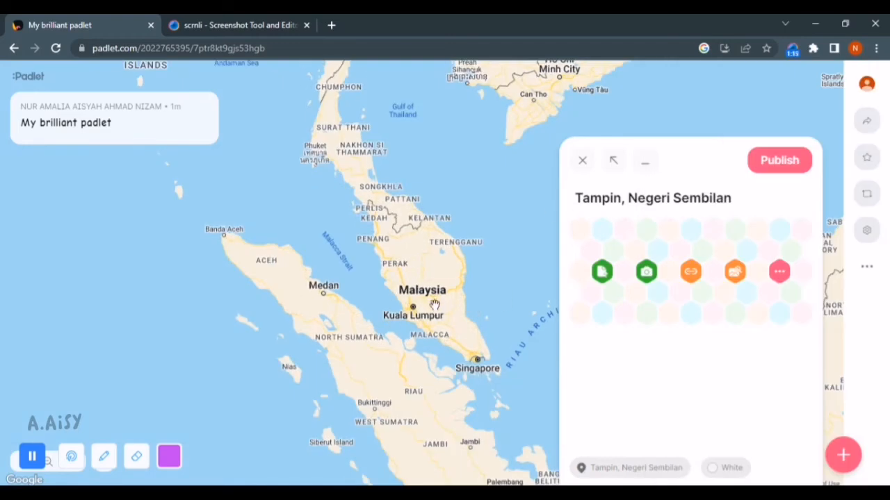
click(799, 160)
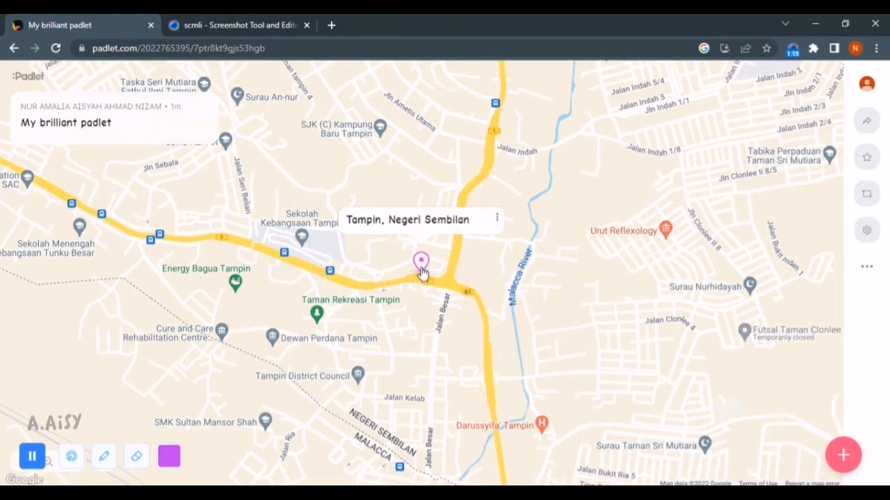
Zoom and pan around the Tampin pin until Kuala Lumpur is in view
scroll(563, 309, up, 1)
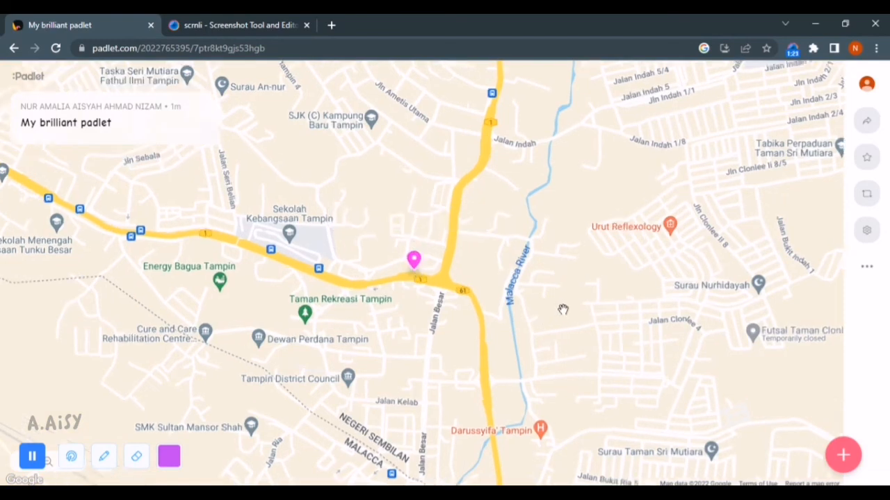
drag(573, 268, 727, 308)
scroll(728, 308, down, 1)
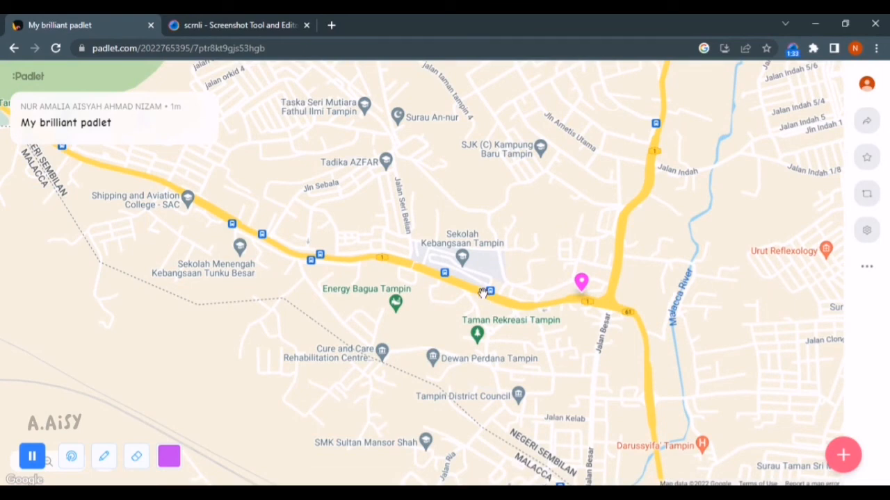
scroll(514, 252, up, 1)
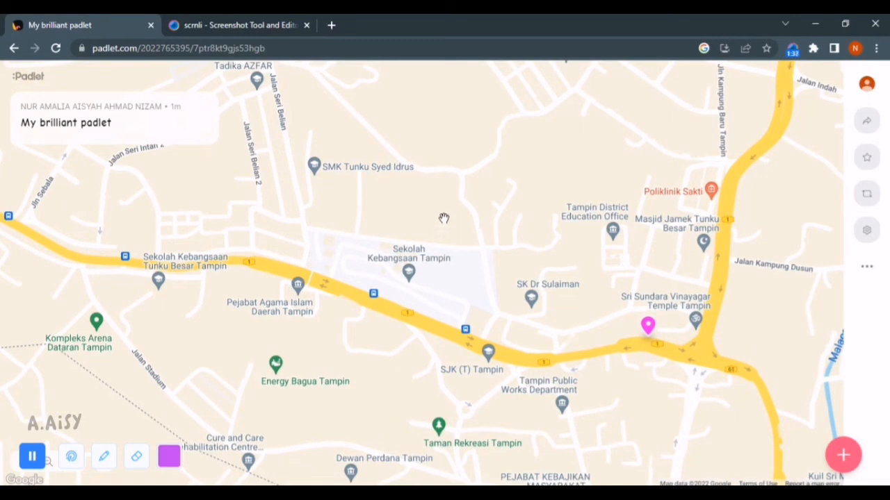
scroll(443, 218, down, 1)
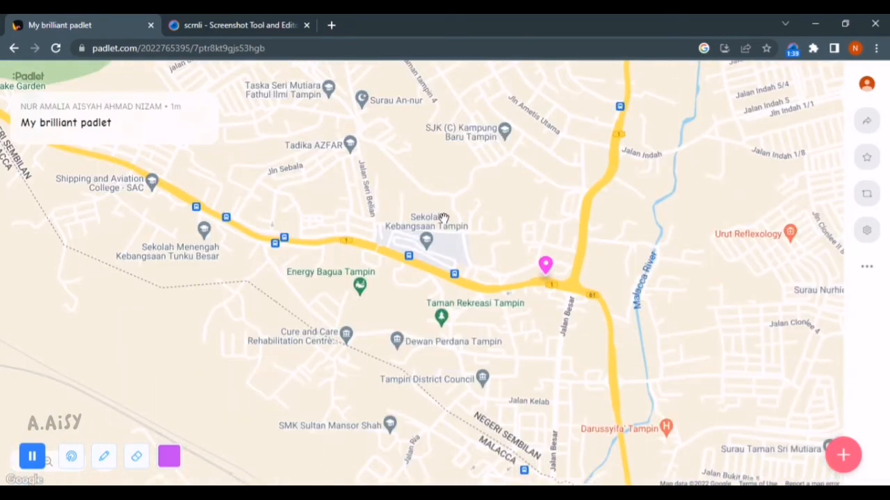
scroll(444, 219, down, 3)
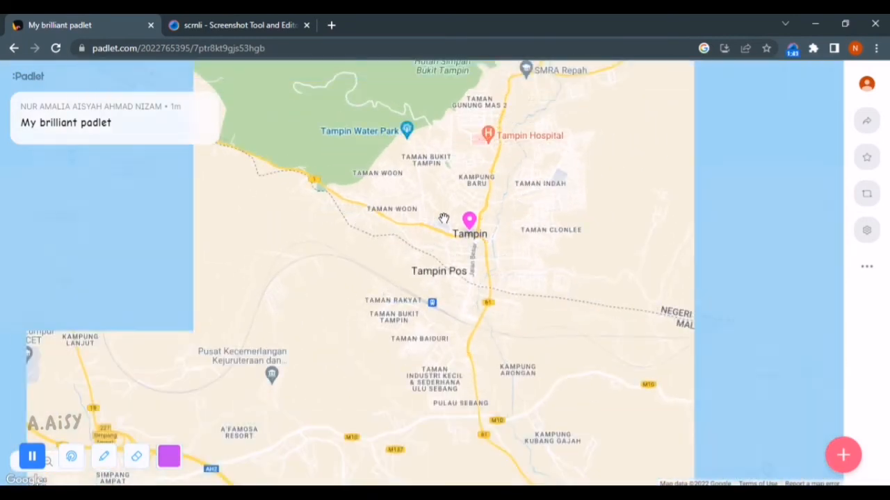
scroll(443, 218, down, 3)
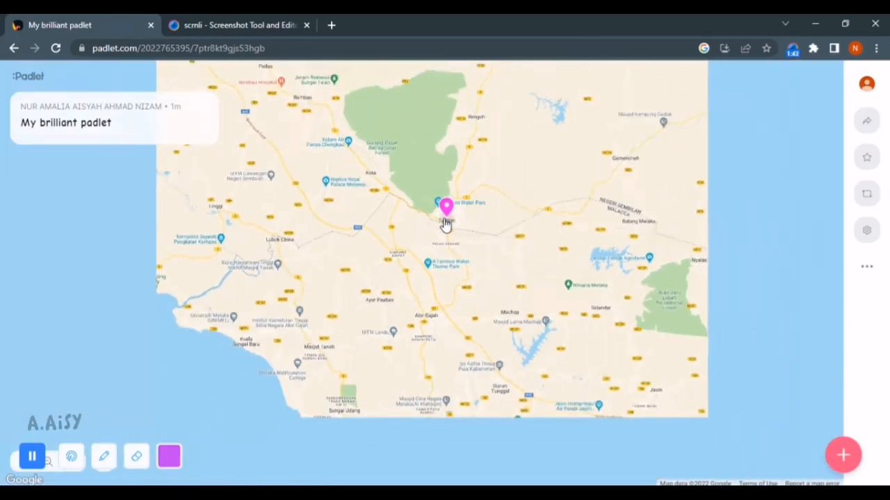
scroll(499, 221, down, 1)
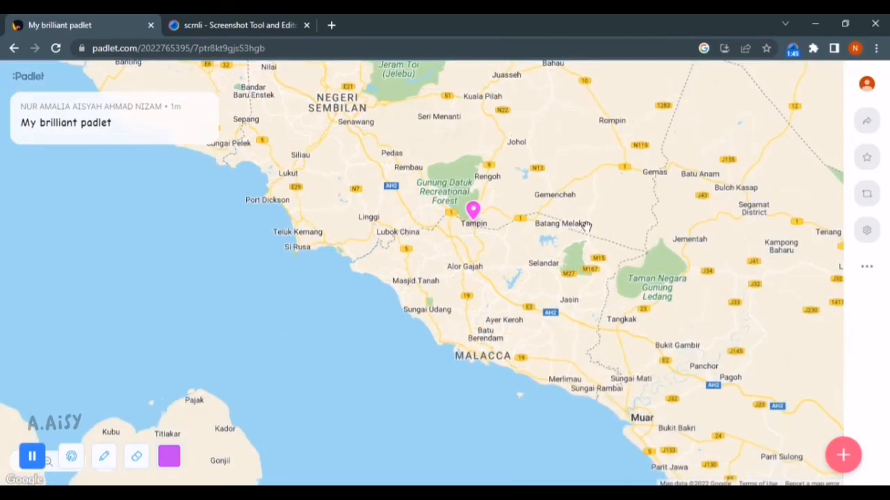
scroll(551, 277, down, 1)
drag(551, 276, 538, 288)
drag(599, 214, 556, 410)
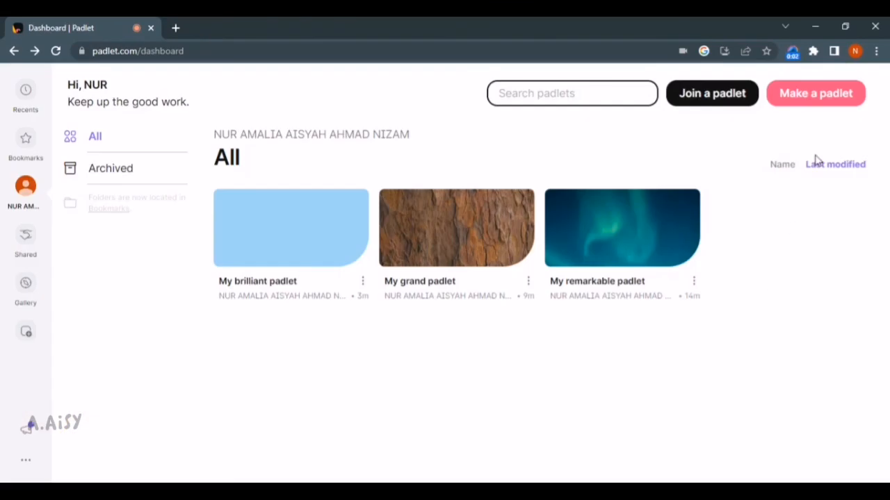
Create a Timeline padlet, keep the default title My sweet padlet, and finish setup
click(825, 102)
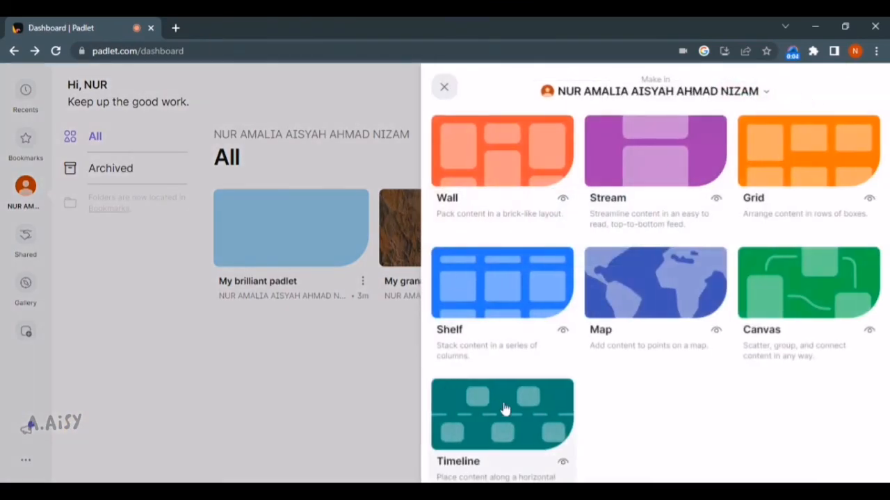
click(506, 431)
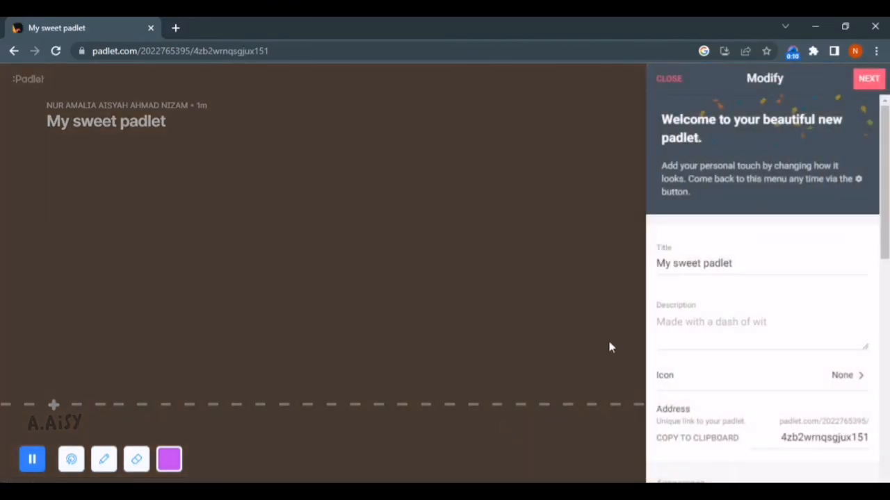
click(753, 263)
drag(753, 264, 615, 273)
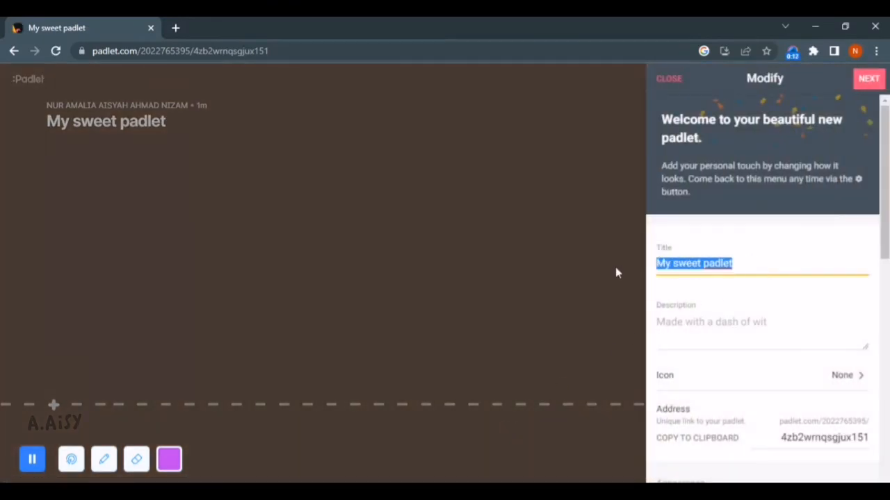
click(869, 82)
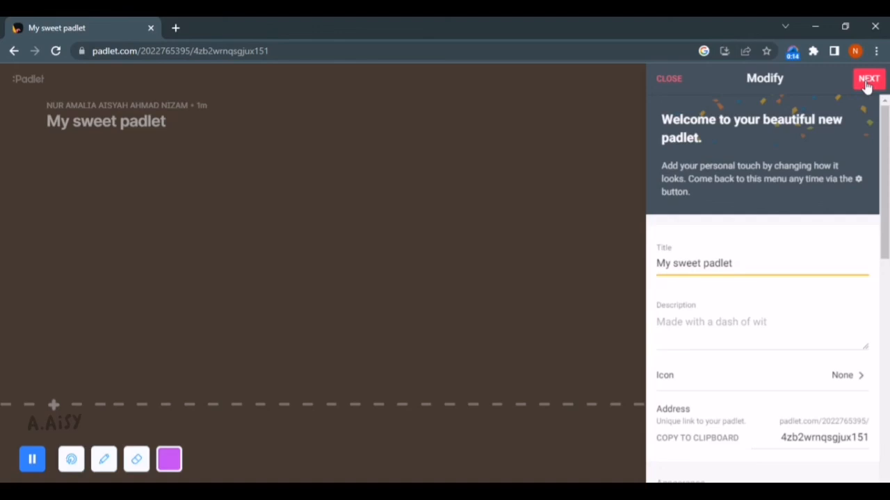
click(769, 247)
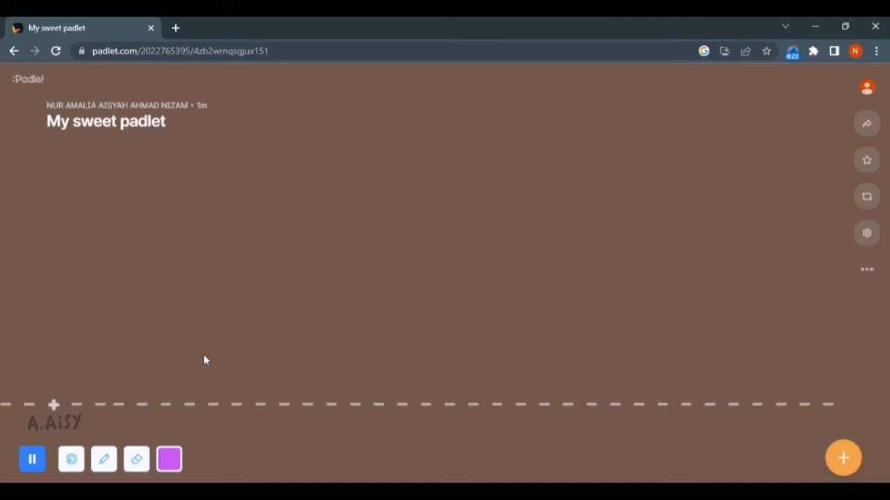
Publish two timeline posts, one with subject 'First', then one with subject 'second'
click(843, 458)
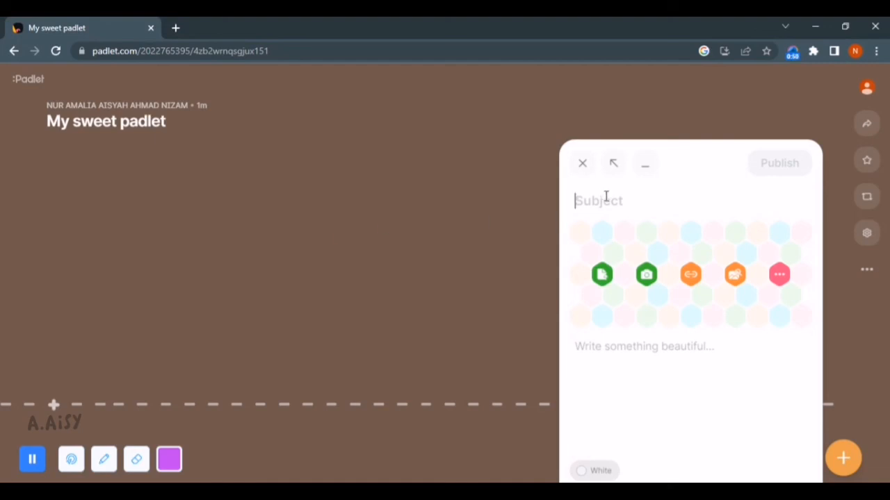
text(First)
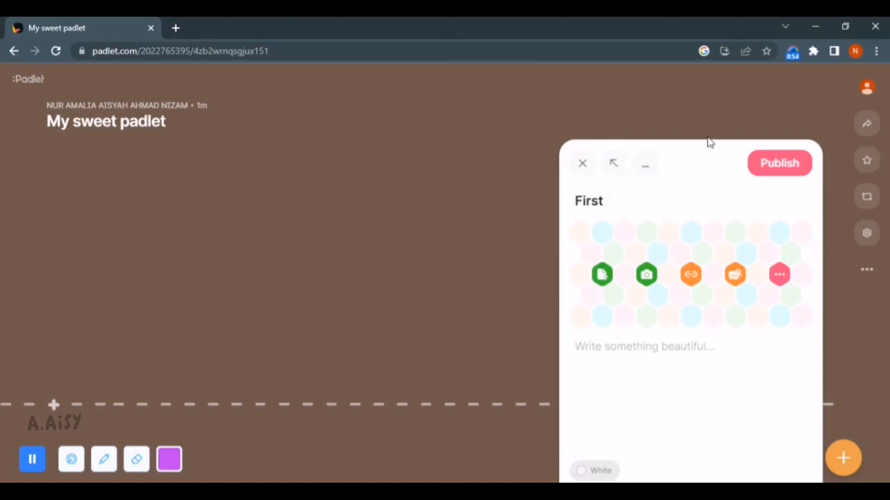
click(769, 163)
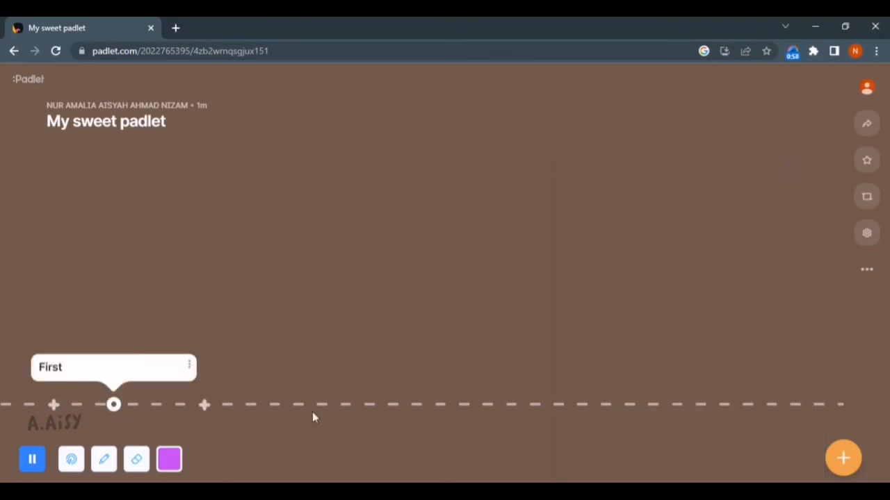
click(843, 459)
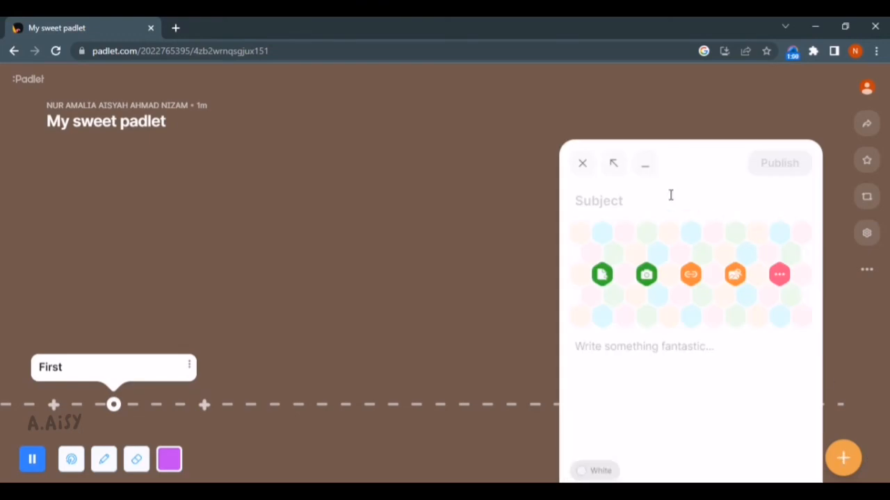
text(second)
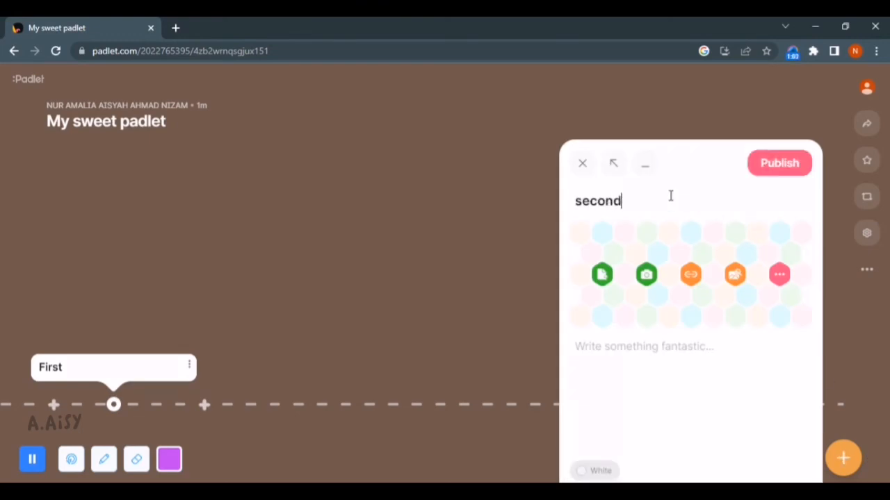
click(804, 166)
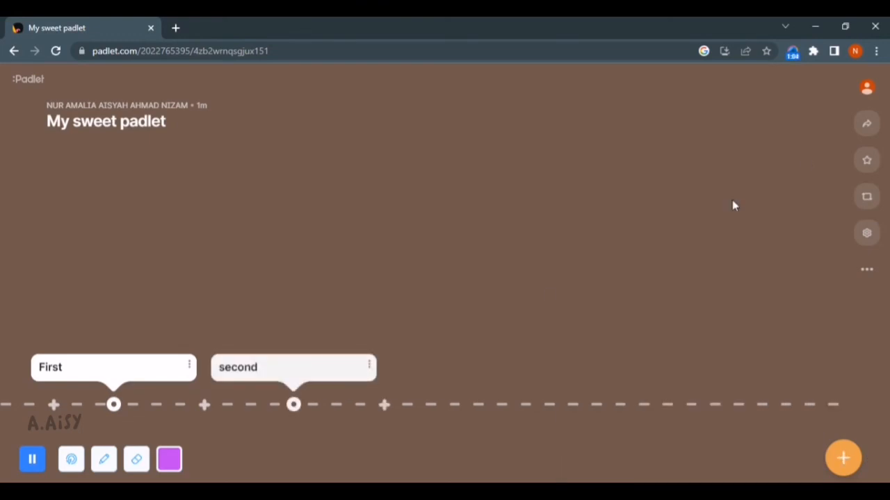